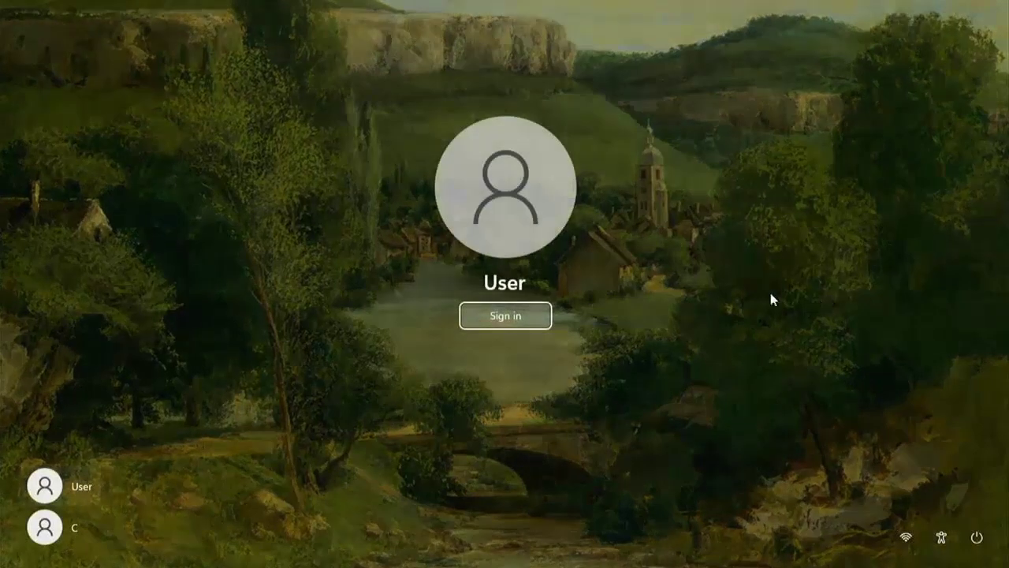
# Select the second local account in the bottom-left list and sign in to it.
pyautogui.click(54, 529)
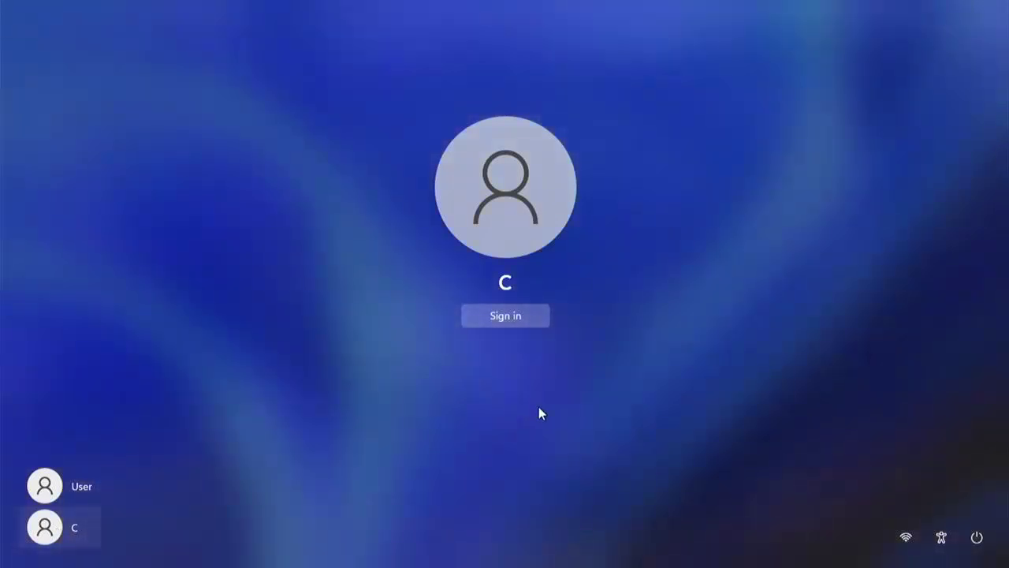
pyautogui.click(538, 323)
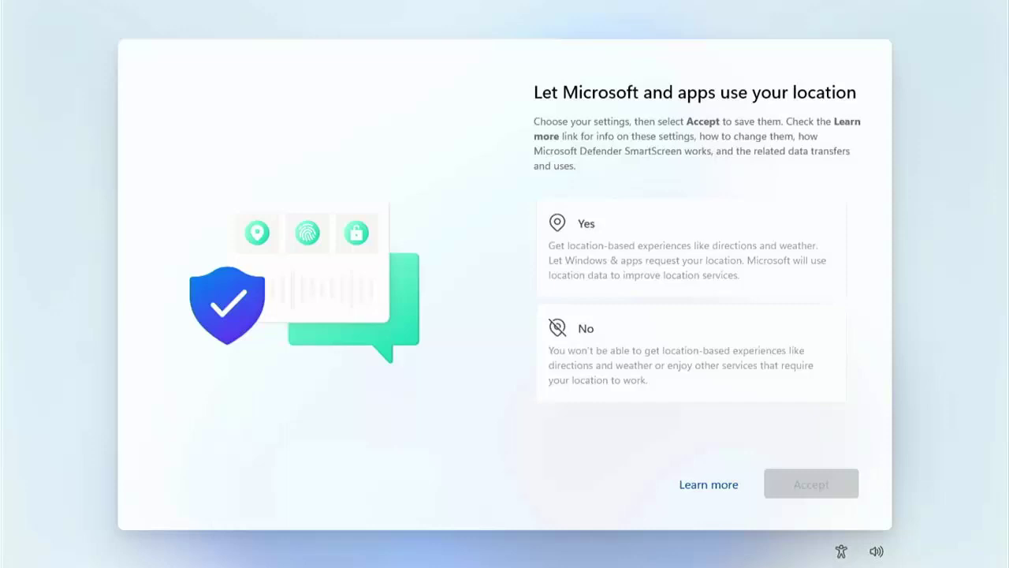
# Decline location and Find my device, and send only required diagnostic data.
pyautogui.click(651, 361)
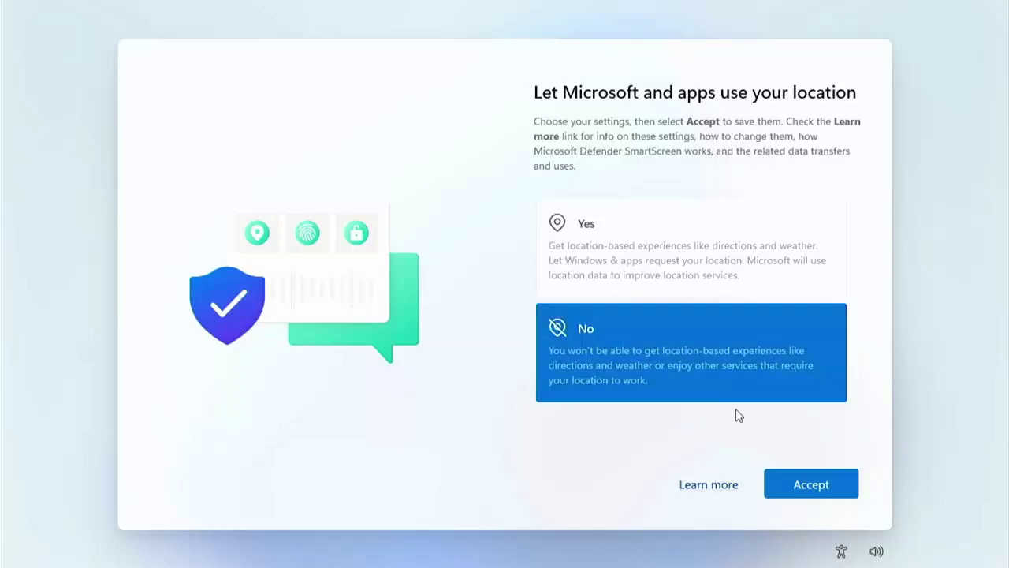
pyautogui.click(812, 485)
pyautogui.click(674, 366)
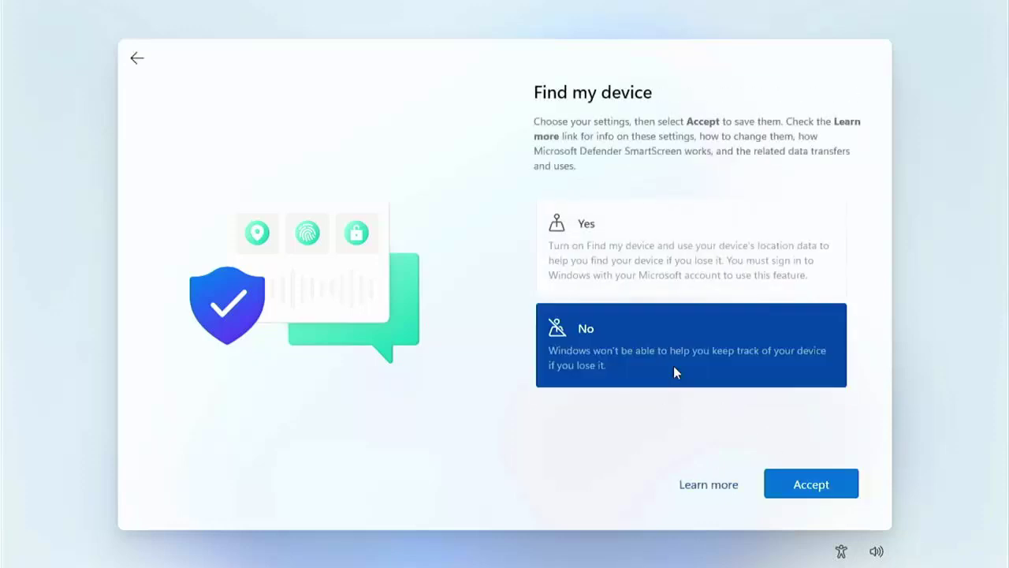
pyautogui.click(787, 481)
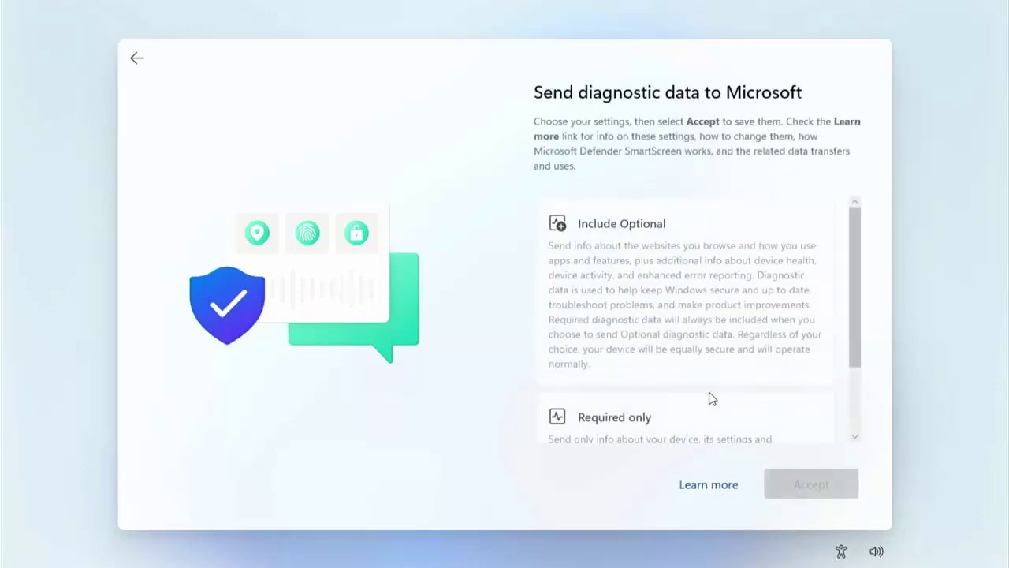
pyautogui.click(684, 417)
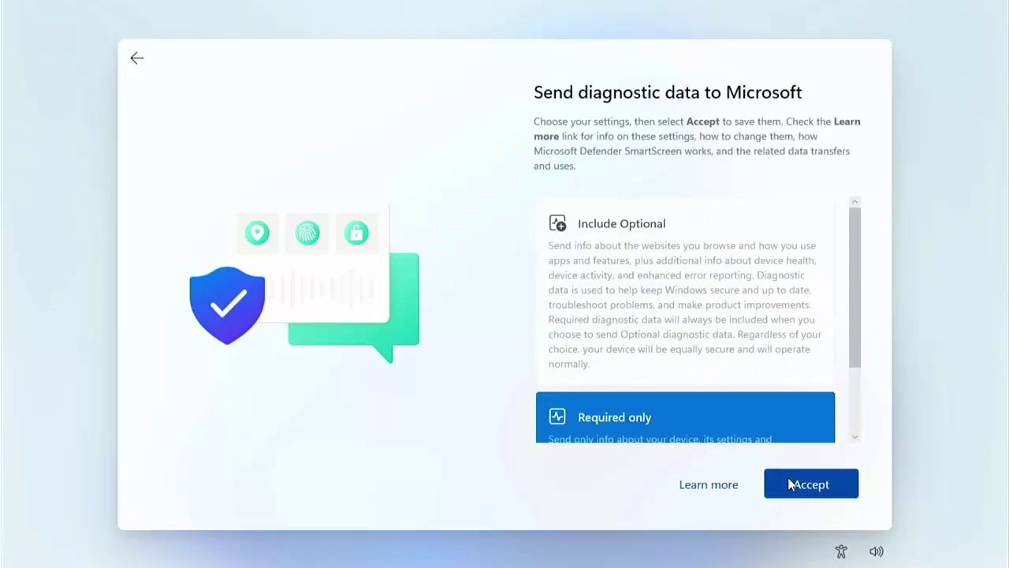
pyautogui.click(789, 480)
# Decline inking and typing, tailored experiences and the advertising ID to finish setup.
pyautogui.click(687, 373)
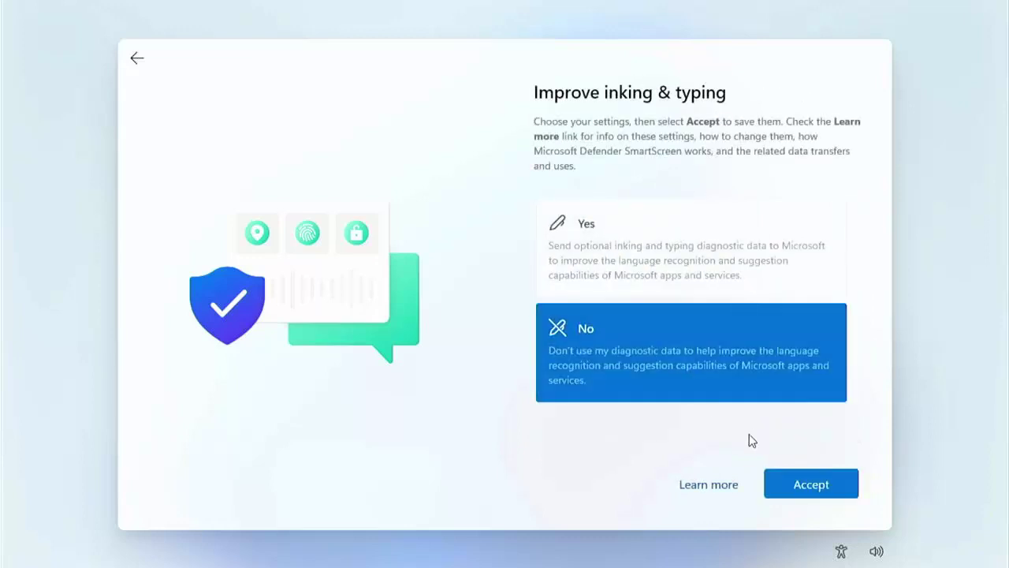
pyautogui.click(782, 485)
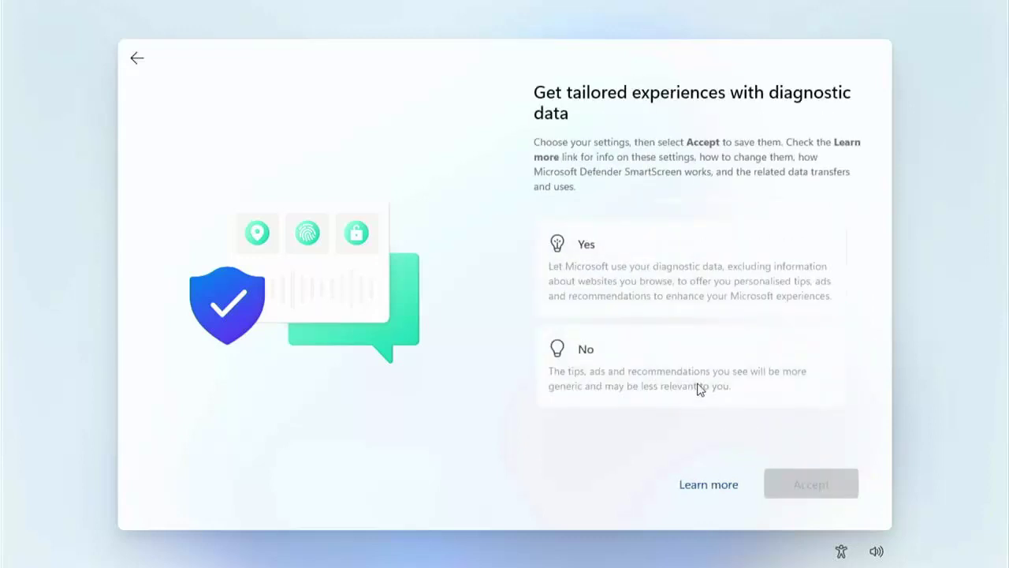
pyautogui.click(702, 390)
pyautogui.click(788, 482)
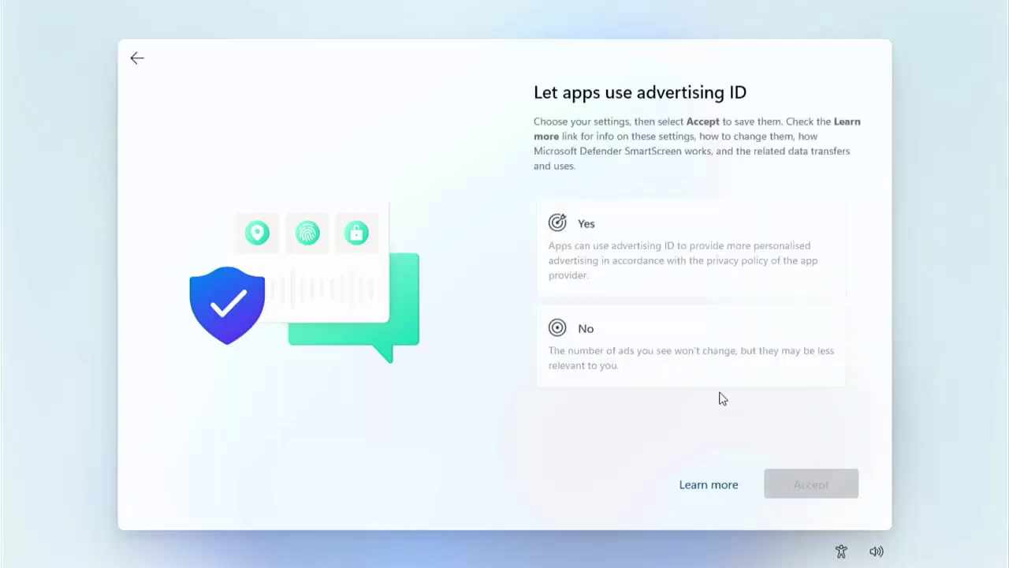
pyautogui.click(699, 354)
pyautogui.click(789, 484)
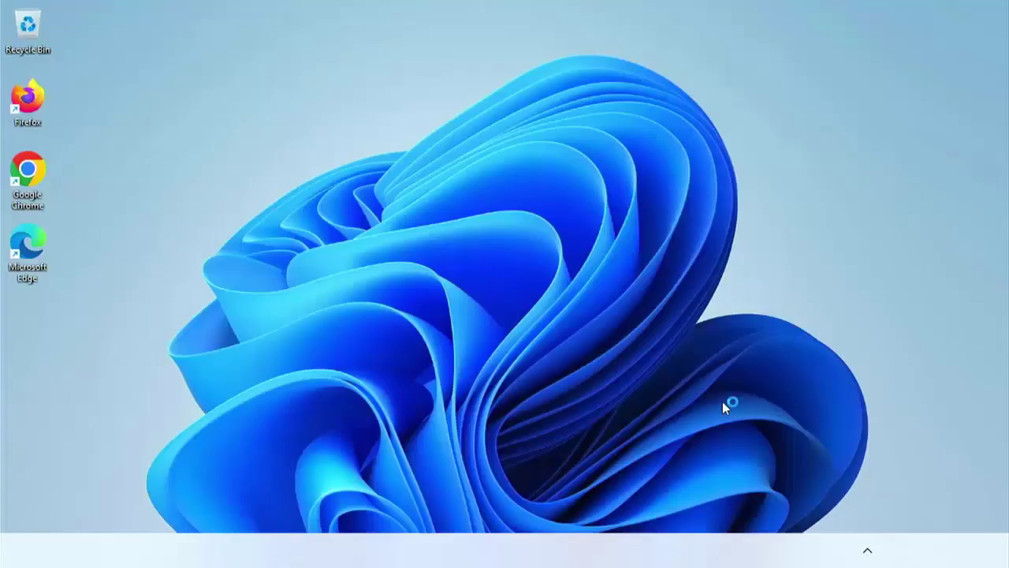
pyautogui.press('super')
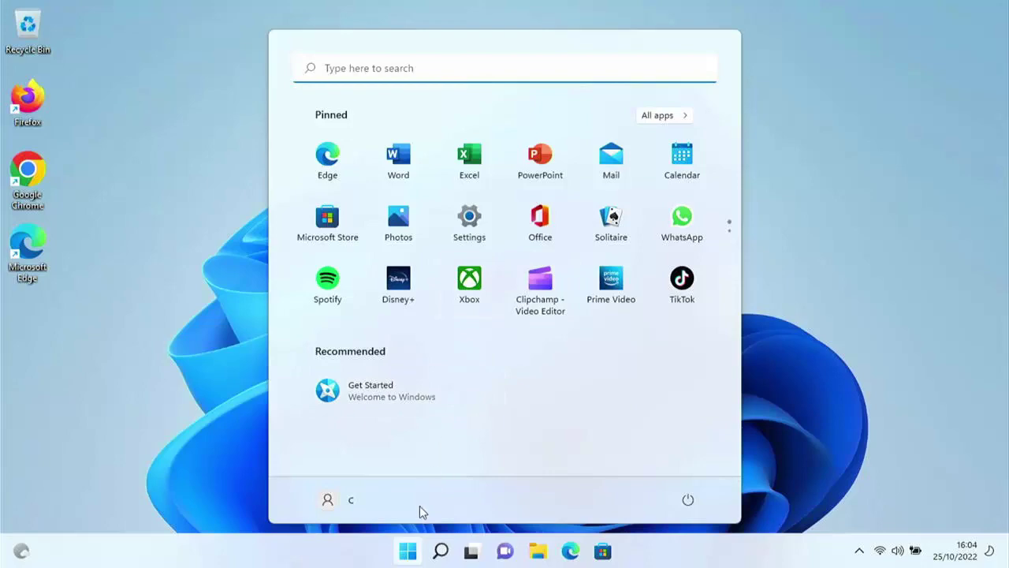
# Search the Start menu for 'control' and open Control Panel from the results.
pyautogui.click(408, 552)
pyautogui.click(409, 553)
pyautogui.write('con')
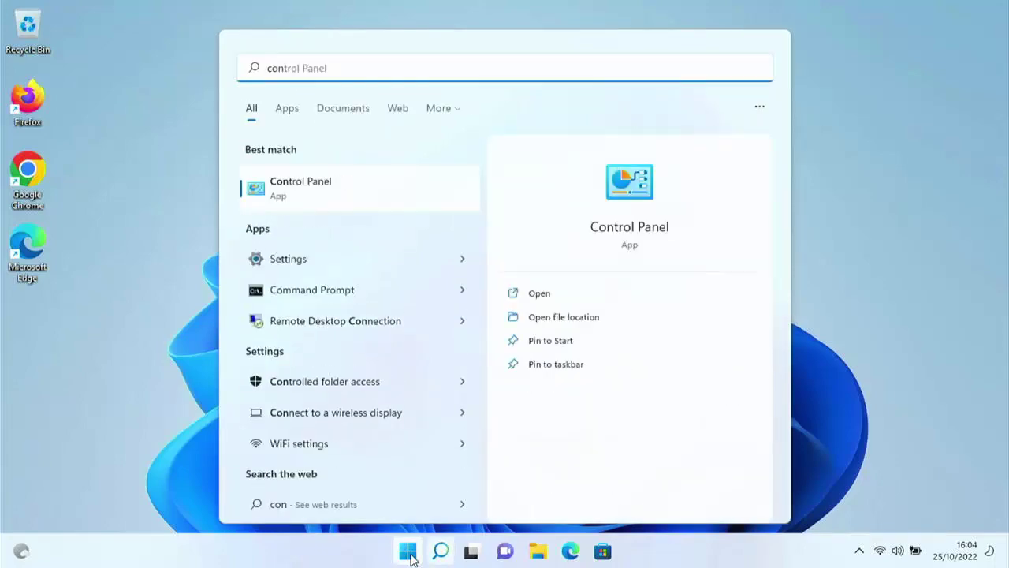
pyautogui.write('trol')
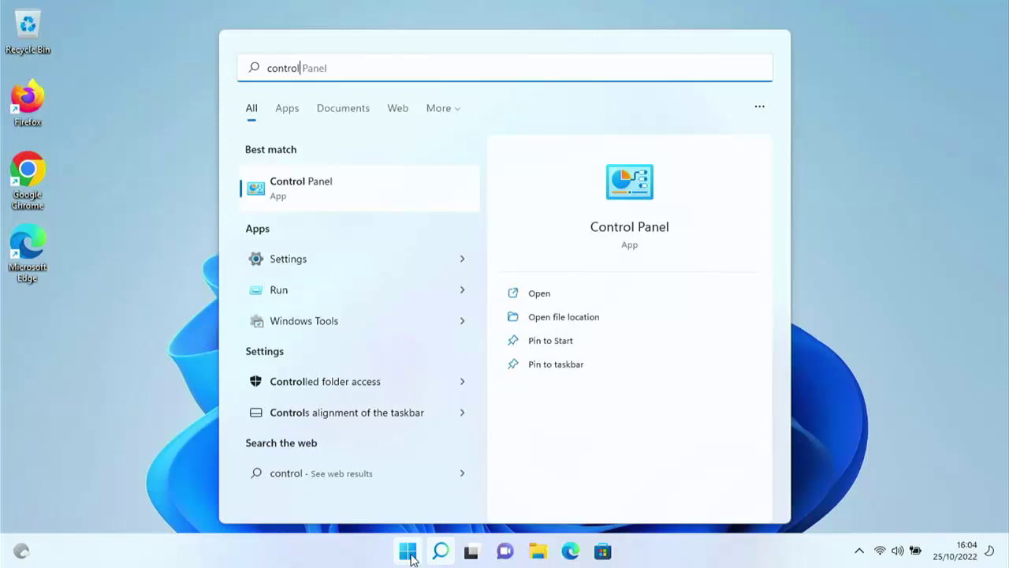
pyautogui.click(332, 184)
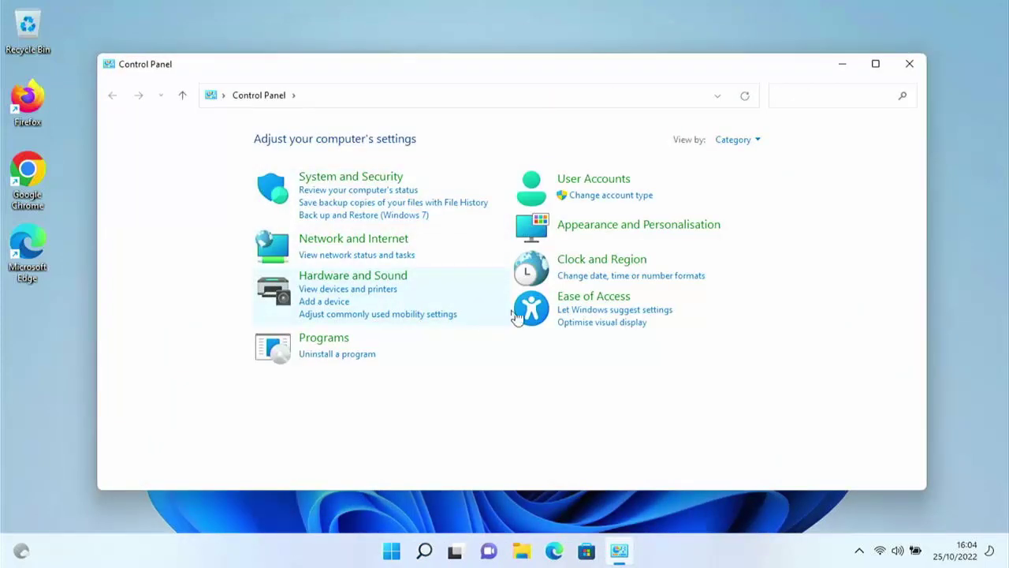
# Set Control Panel's View by to Large icons, try Small icons, then return to Large icons.
pyautogui.click(748, 142)
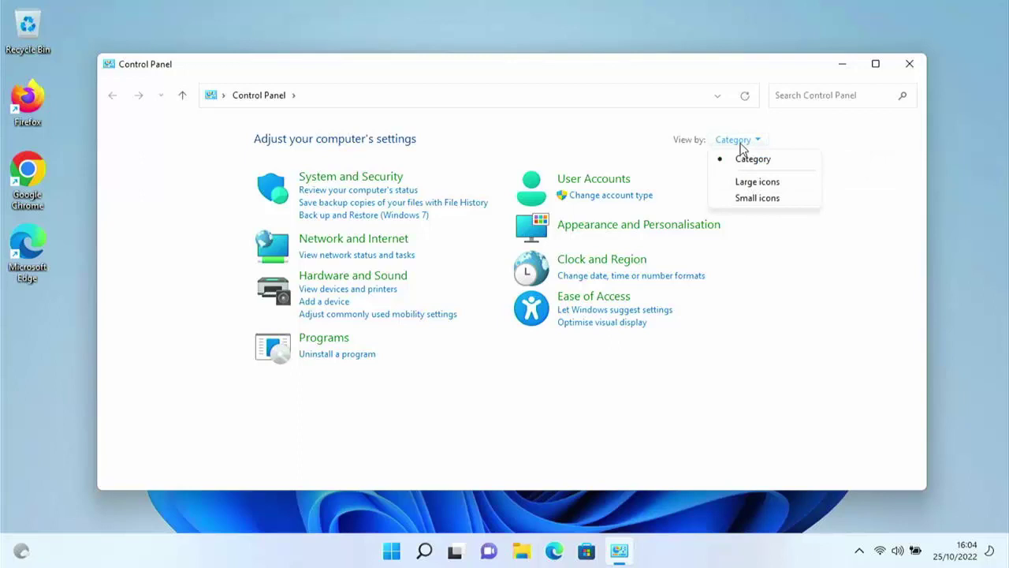
pyautogui.click(749, 183)
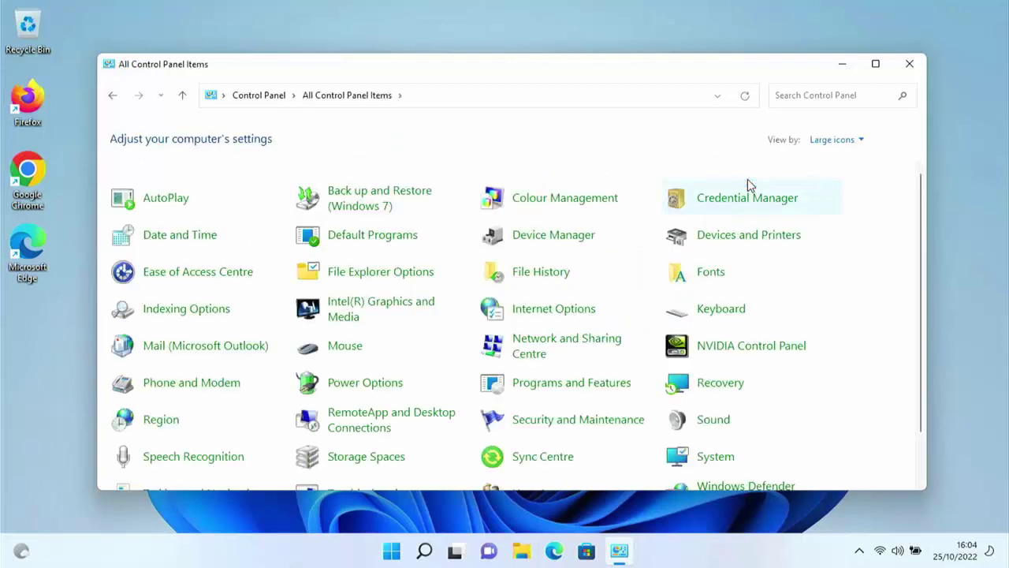
pyautogui.click(828, 150)
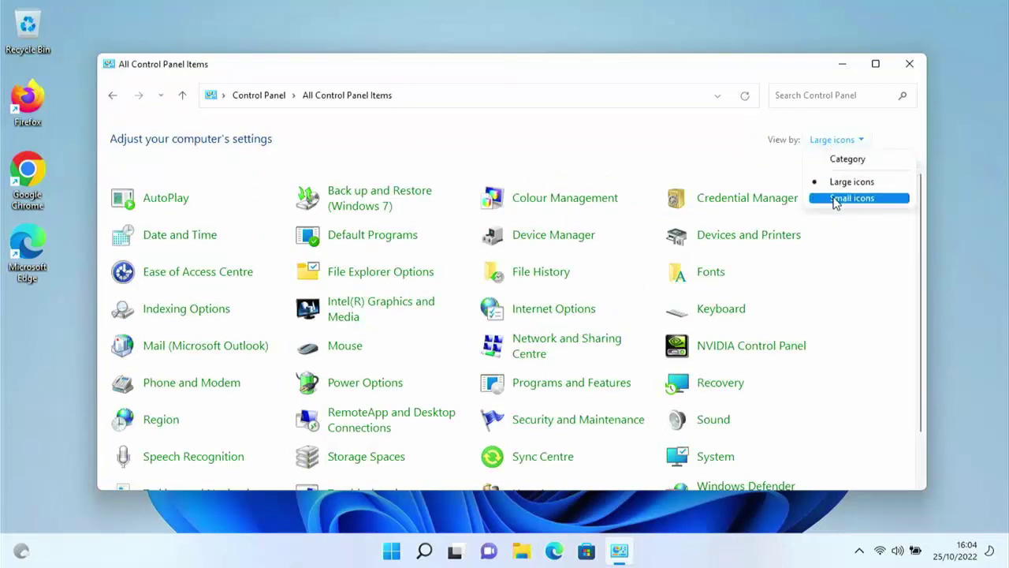
pyautogui.click(836, 199)
pyautogui.click(826, 144)
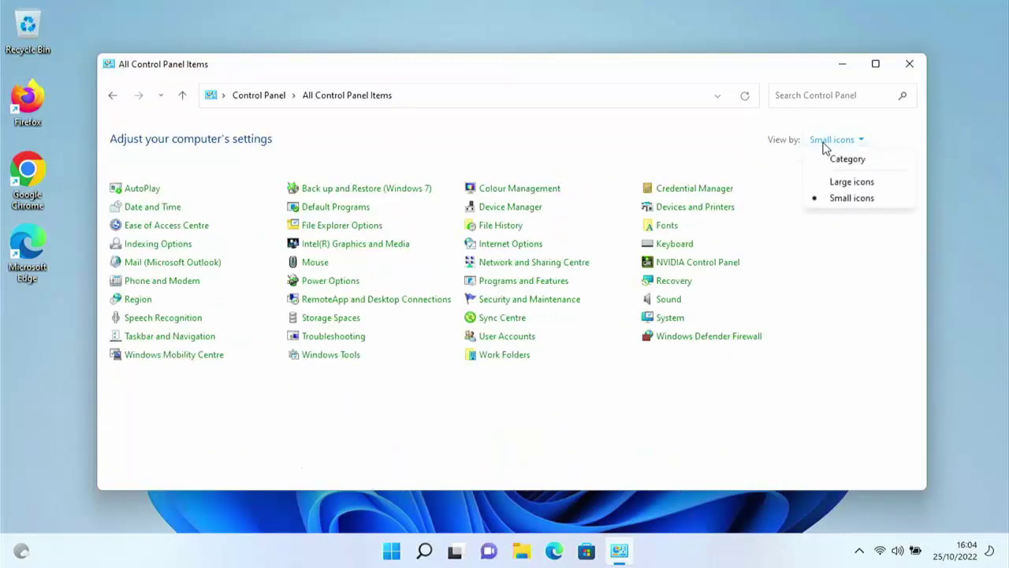
pyautogui.click(832, 182)
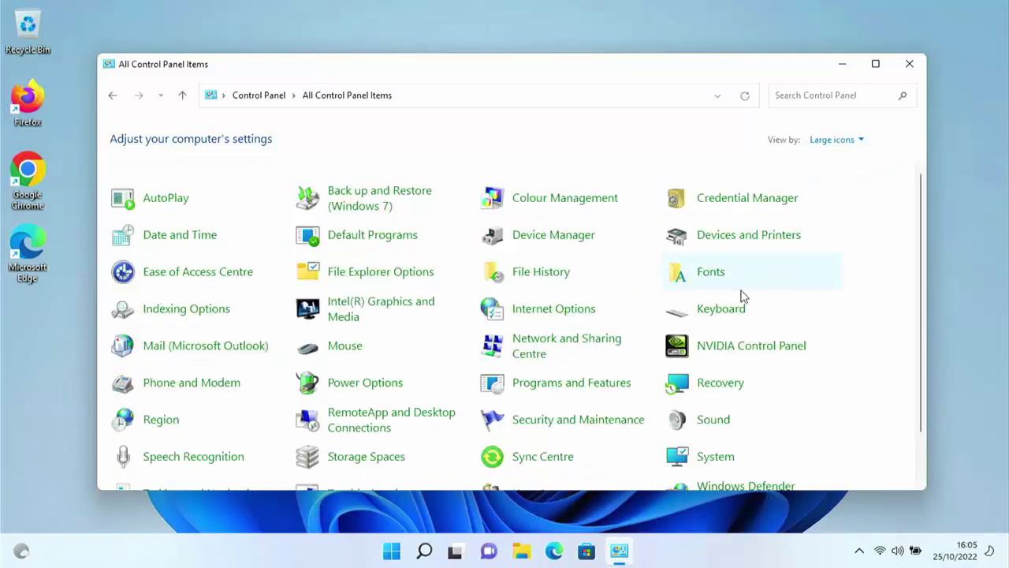
# Open the System About page, maximize Settings, and open Advanced system settings.
pyautogui.click(701, 463)
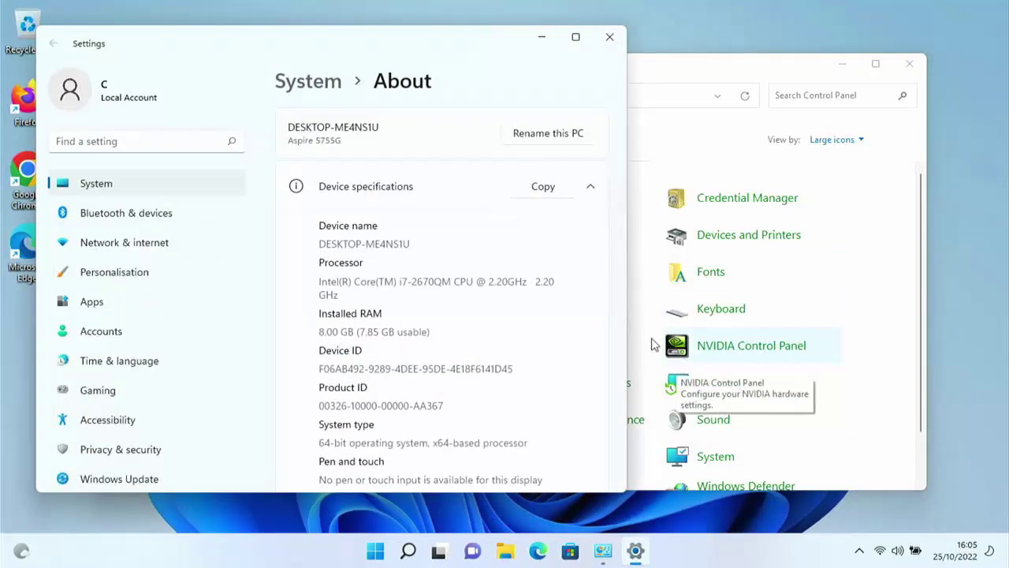
pyautogui.scroll(-6, 621, 273)
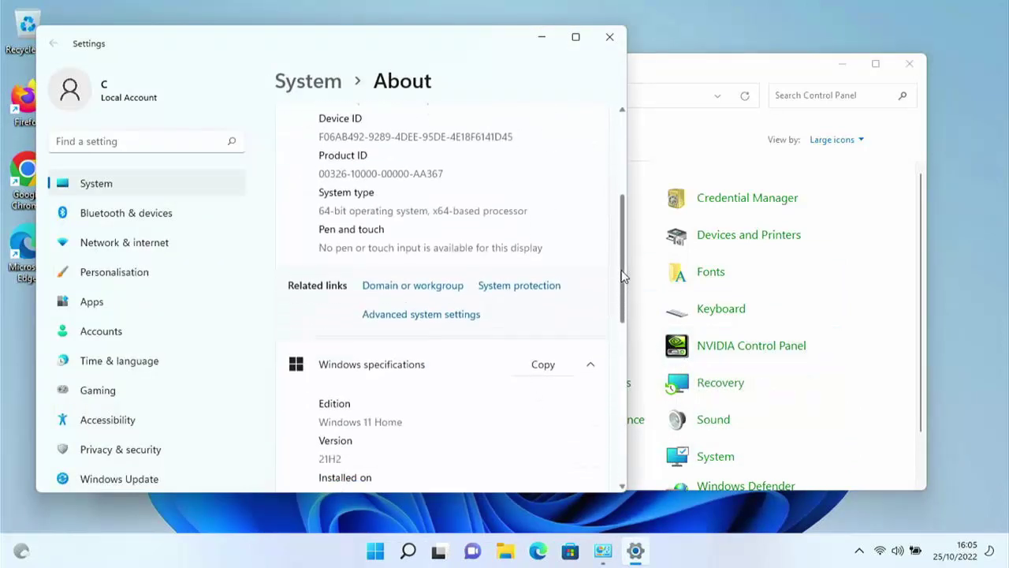
pyautogui.scroll(-4, 621, 269)
pyautogui.scroll(12, 621, 270)
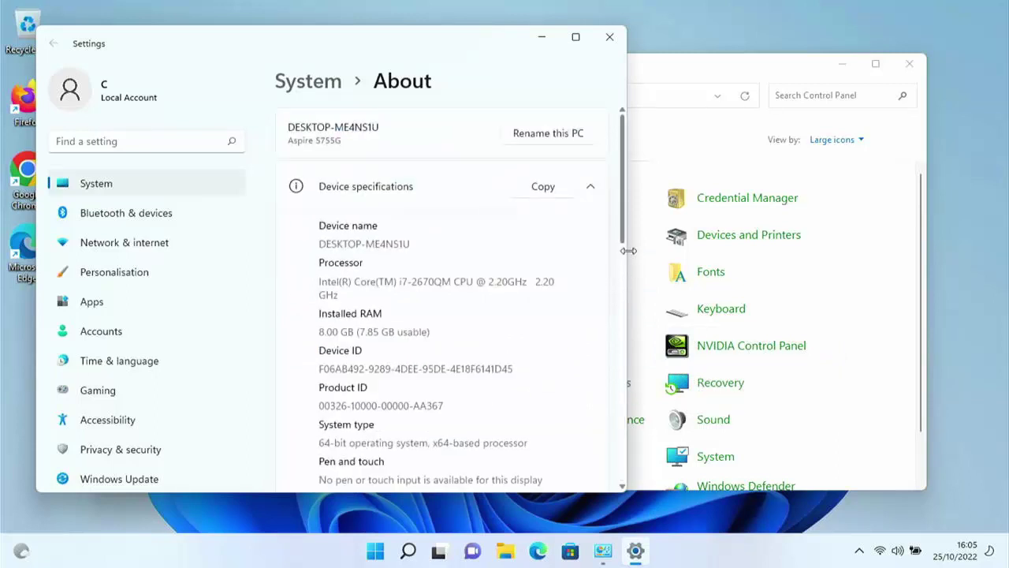
pyautogui.click(576, 37)
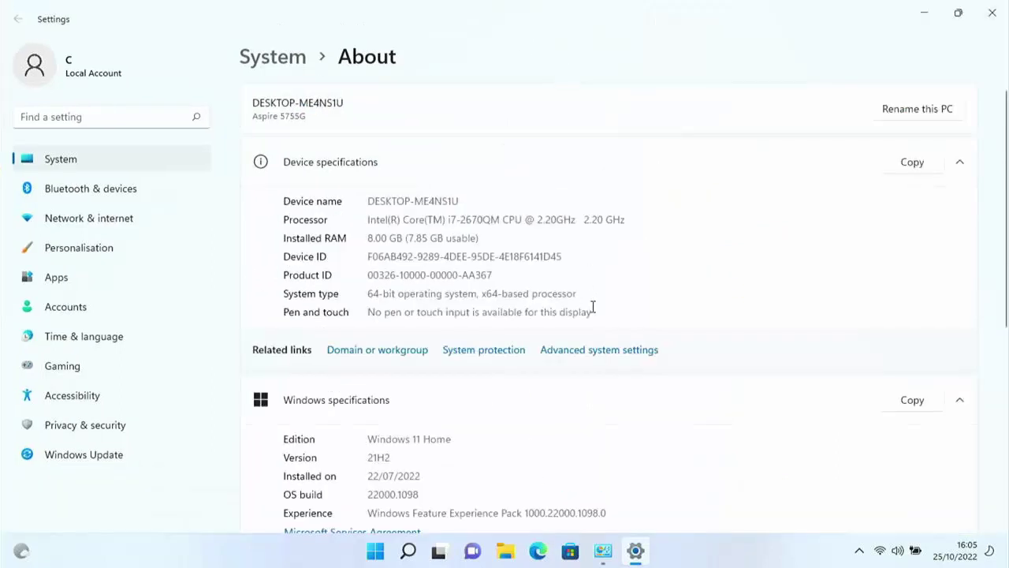
pyautogui.click(586, 355)
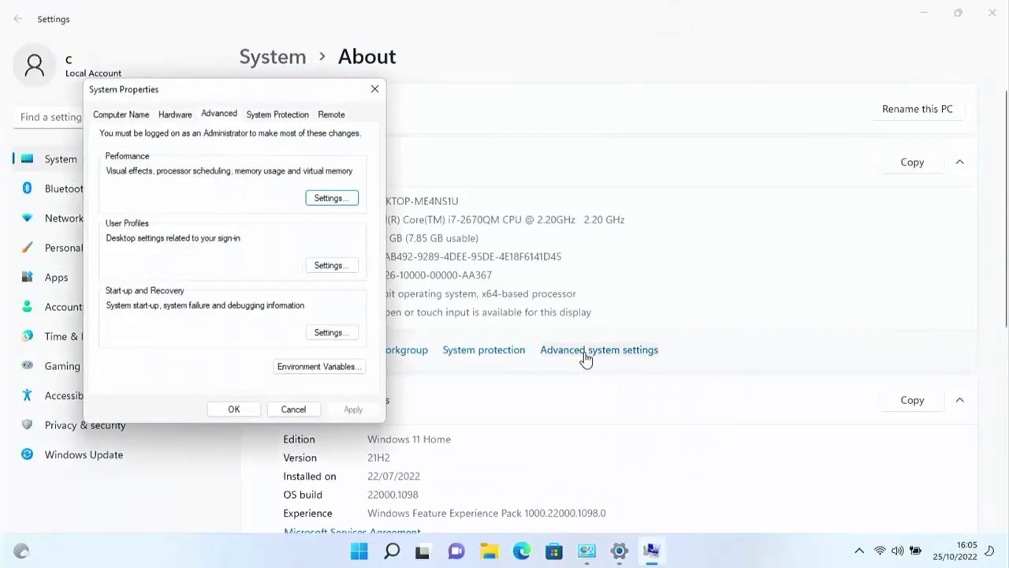
# In Performance Options, turn off control, window and taskbar animations, Peek, and menu and tooltip fades.
pyautogui.click(338, 201)
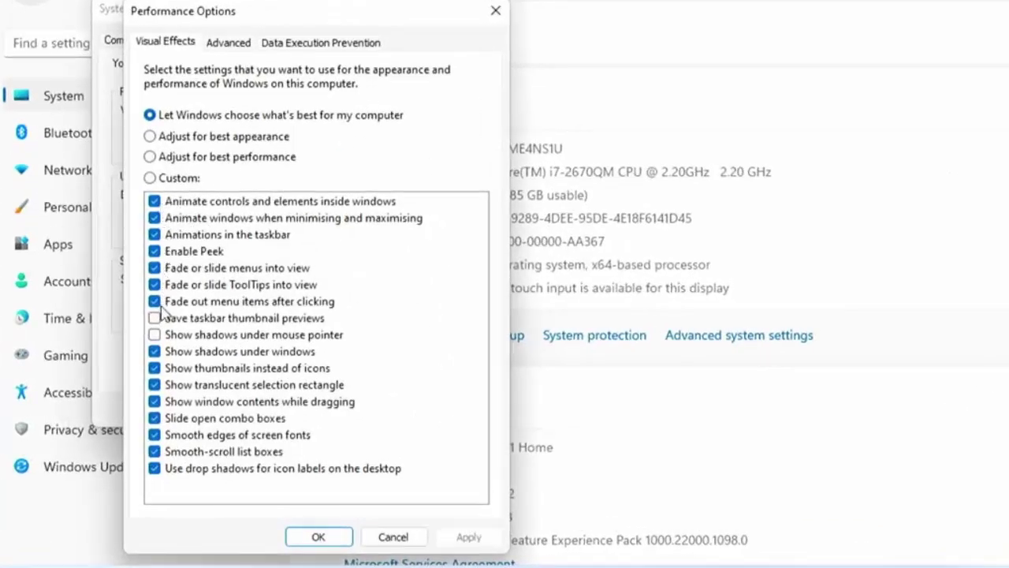
pyautogui.click(154, 202)
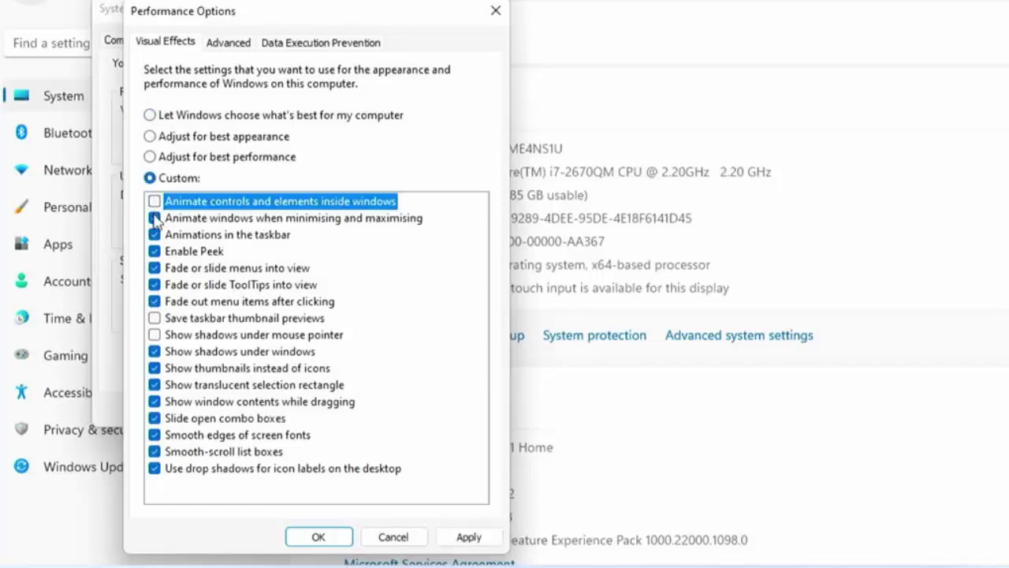
pyautogui.click(154, 219)
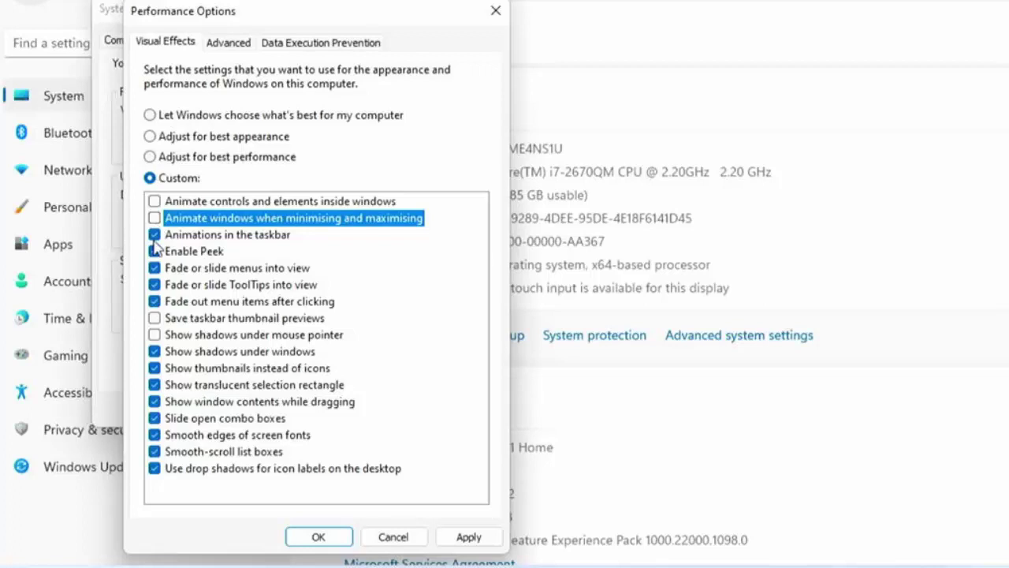
pyautogui.click(155, 235)
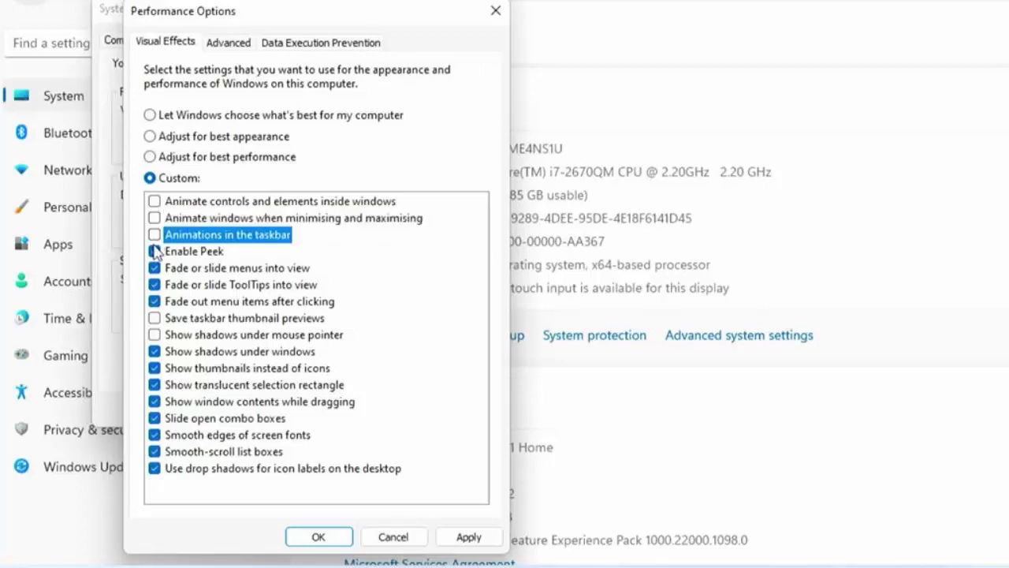
pyautogui.click(154, 252)
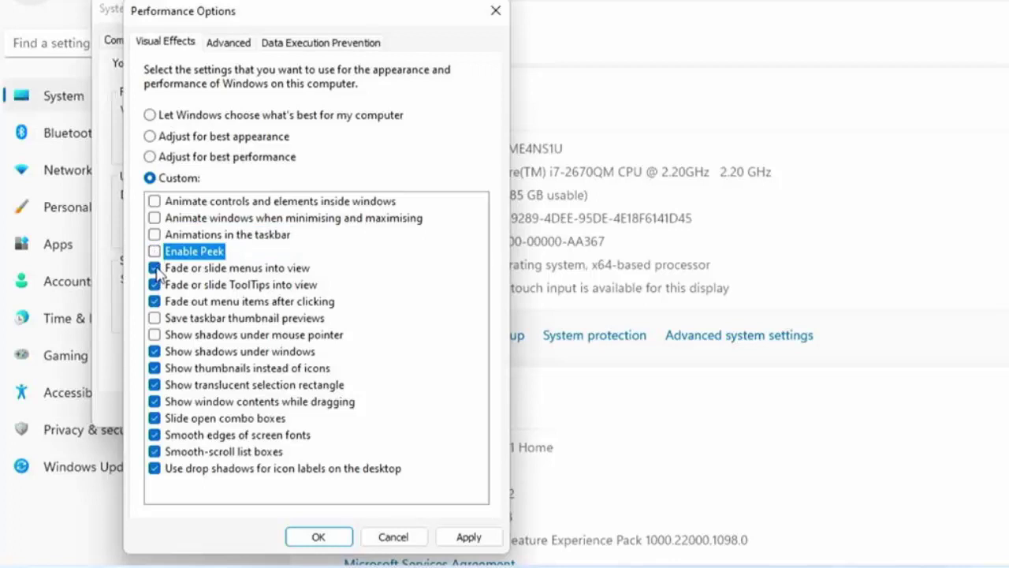
pyautogui.click(155, 268)
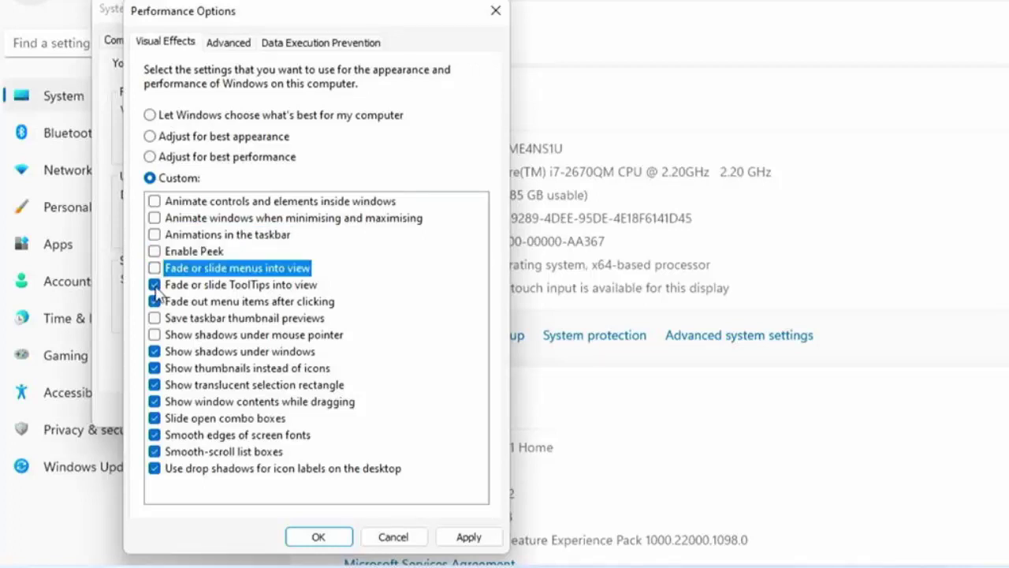
pyautogui.click(156, 286)
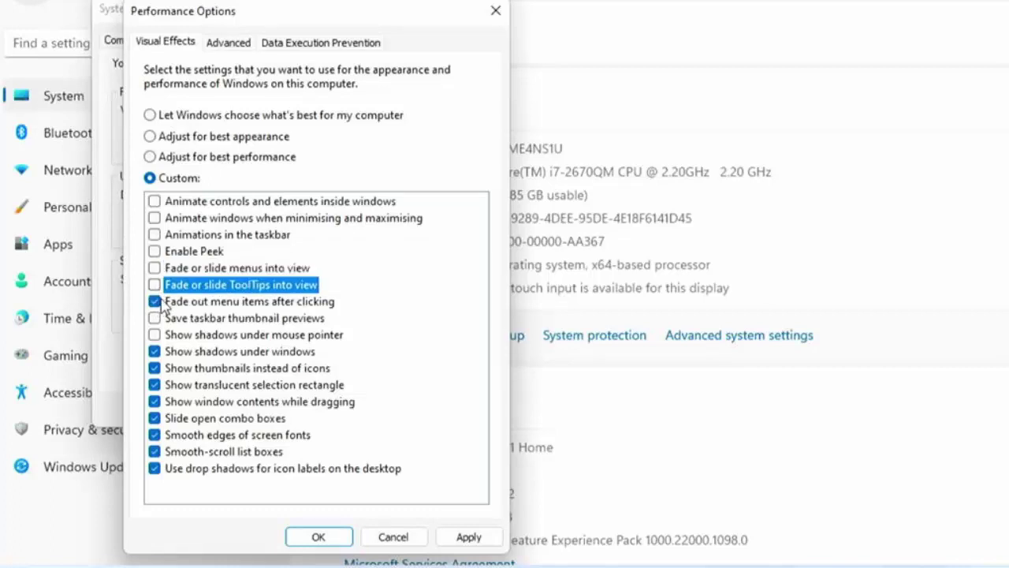
pyautogui.click(157, 302)
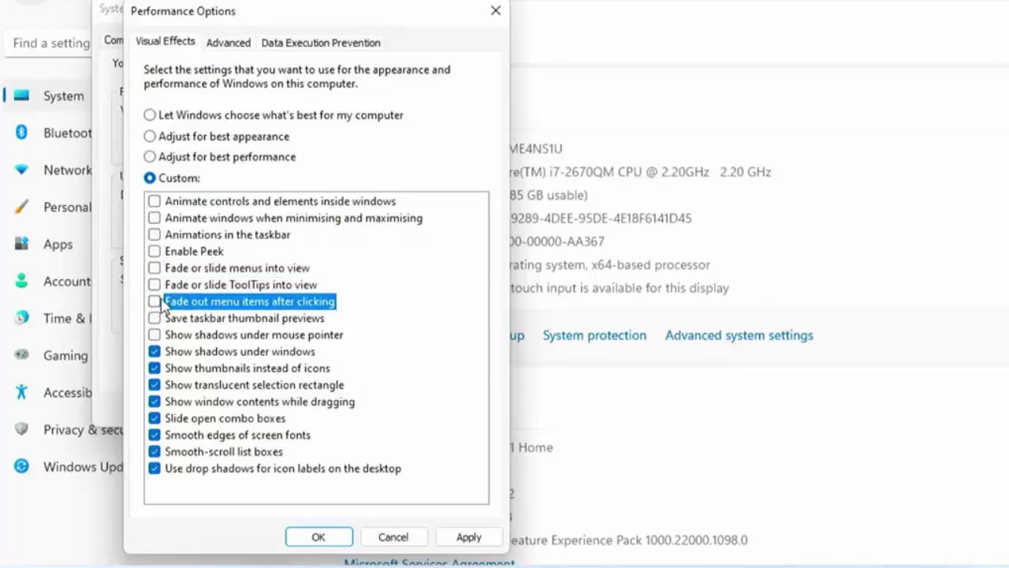
# Turn off window contents while dragging, sliding combo boxes and smooth-scrolling lists, then apply and close.
pyautogui.click(155, 402)
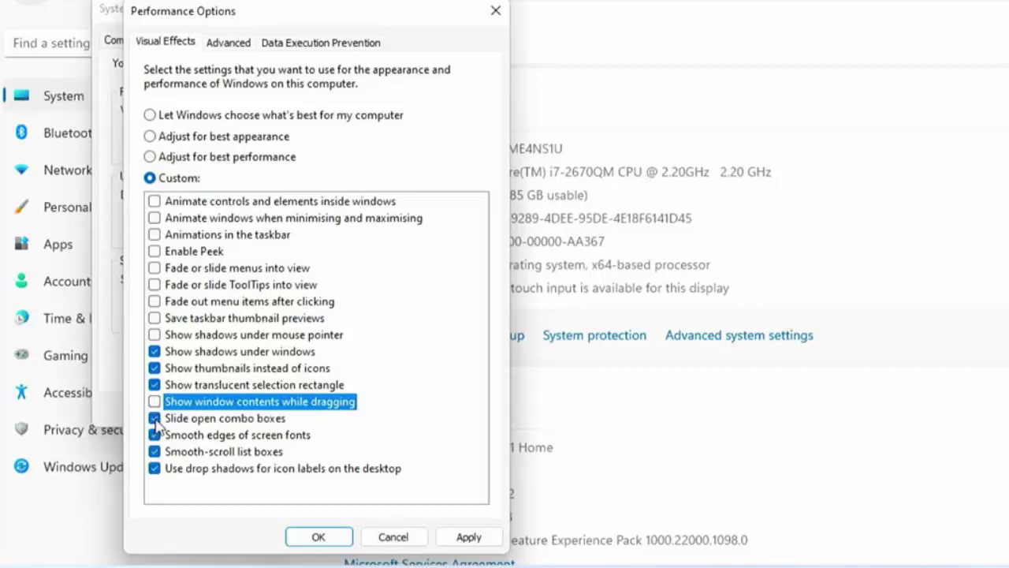
pyautogui.click(155, 419)
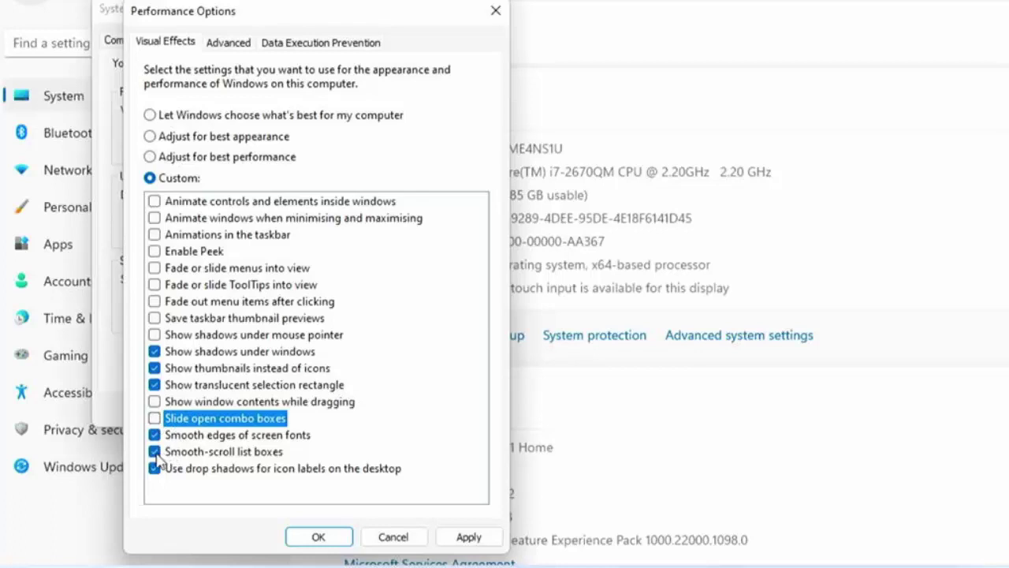
pyautogui.click(154, 453)
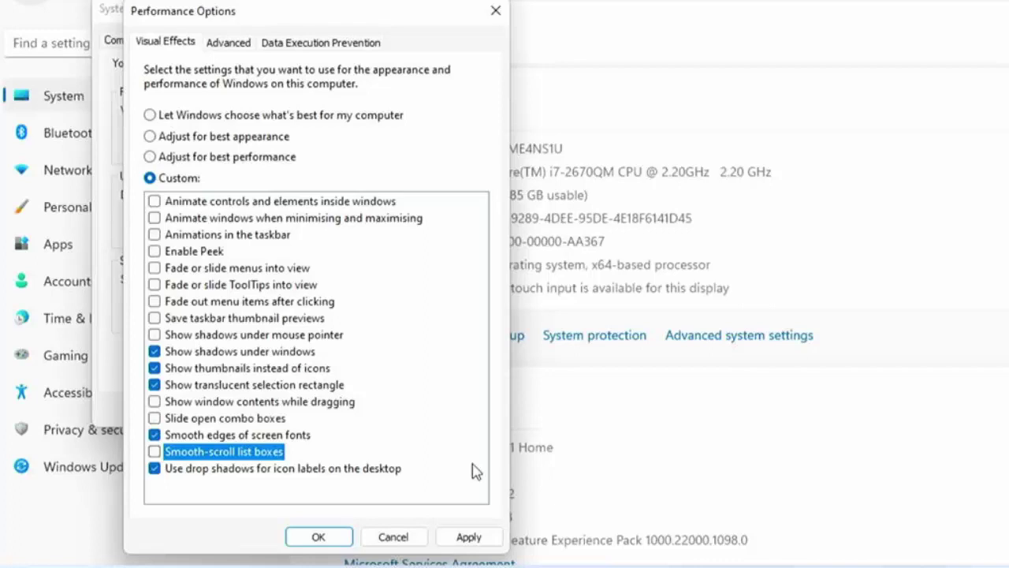
pyautogui.click(468, 539)
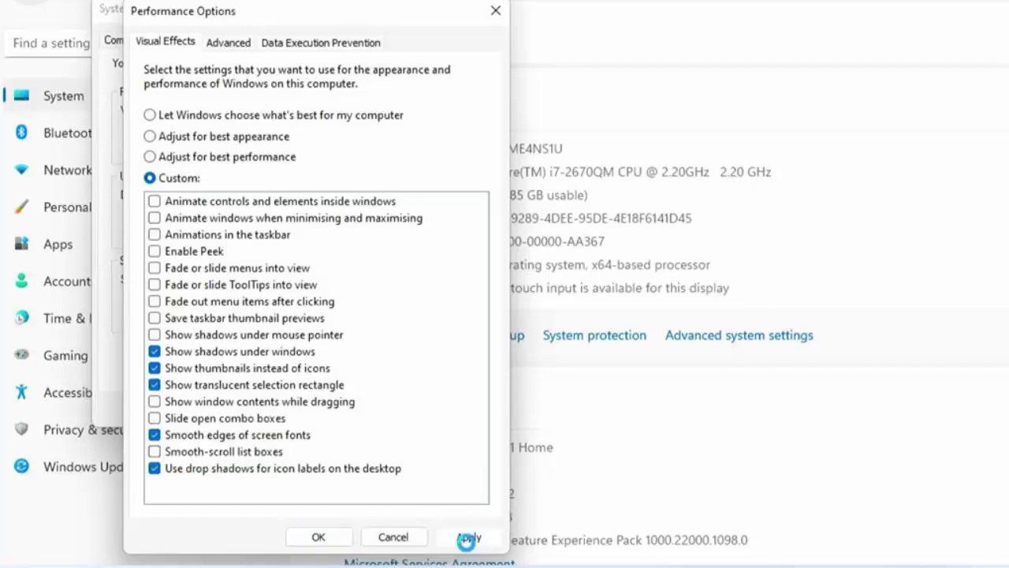
pyautogui.click(347, 538)
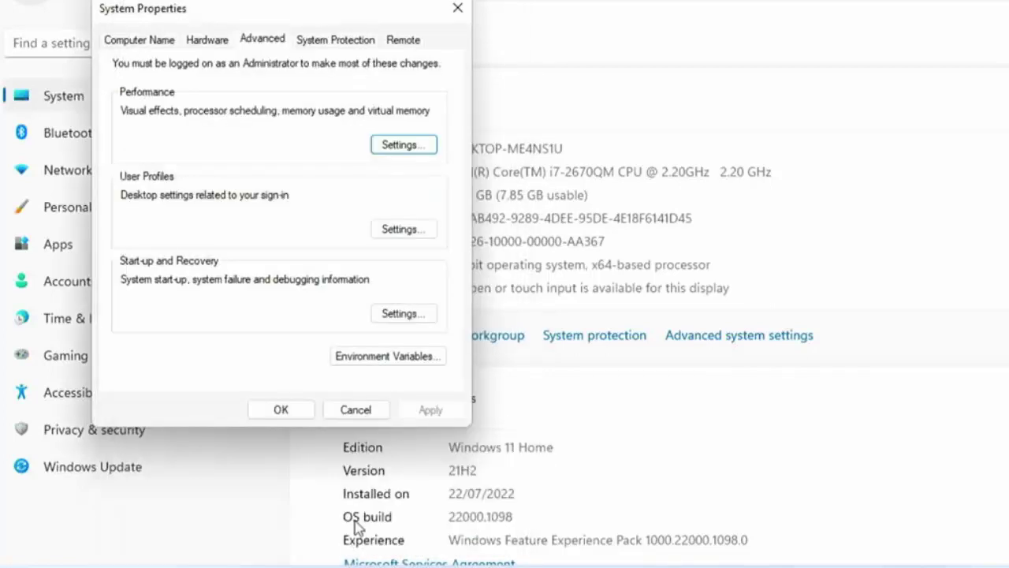
pyautogui.click(282, 409)
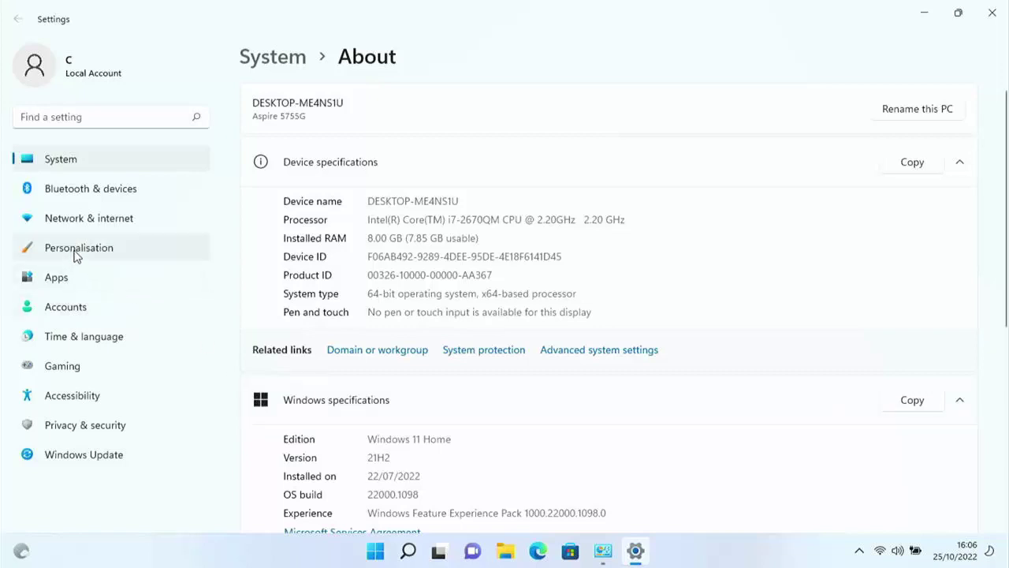
# Switch Transparency effects off under Personalisation > Colours.
pyautogui.click(117, 257)
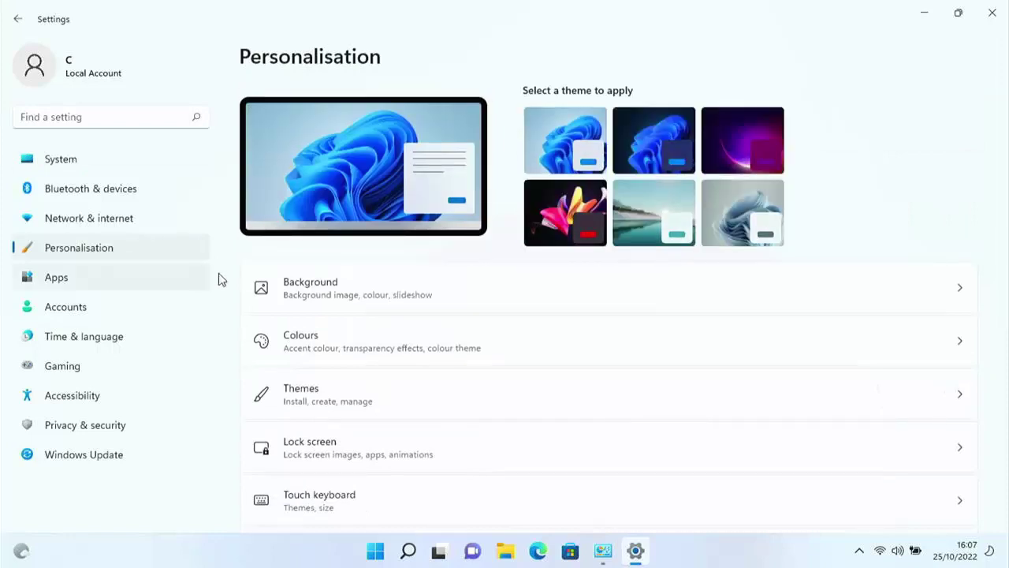
pyautogui.click(535, 346)
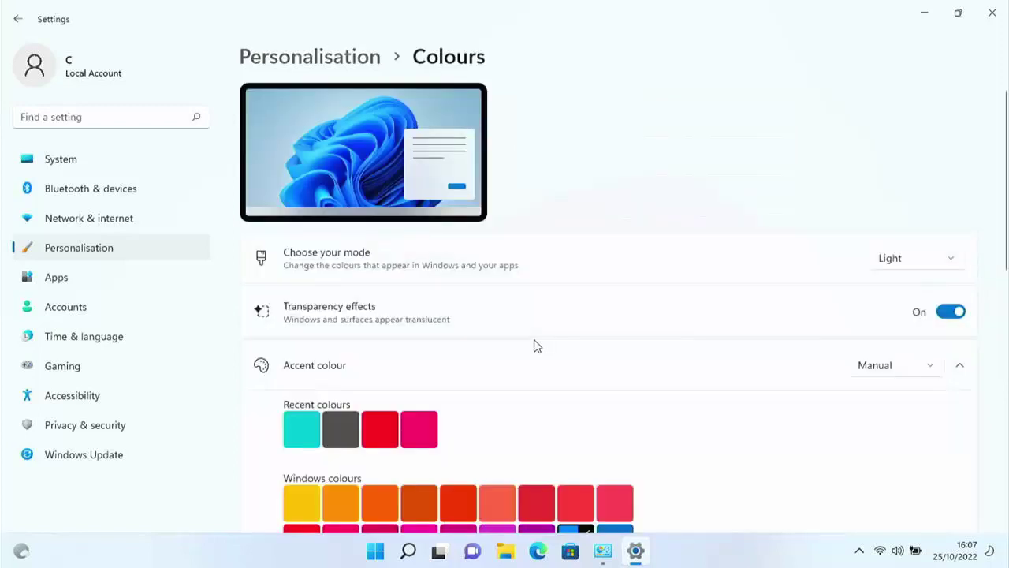
pyautogui.click(950, 313)
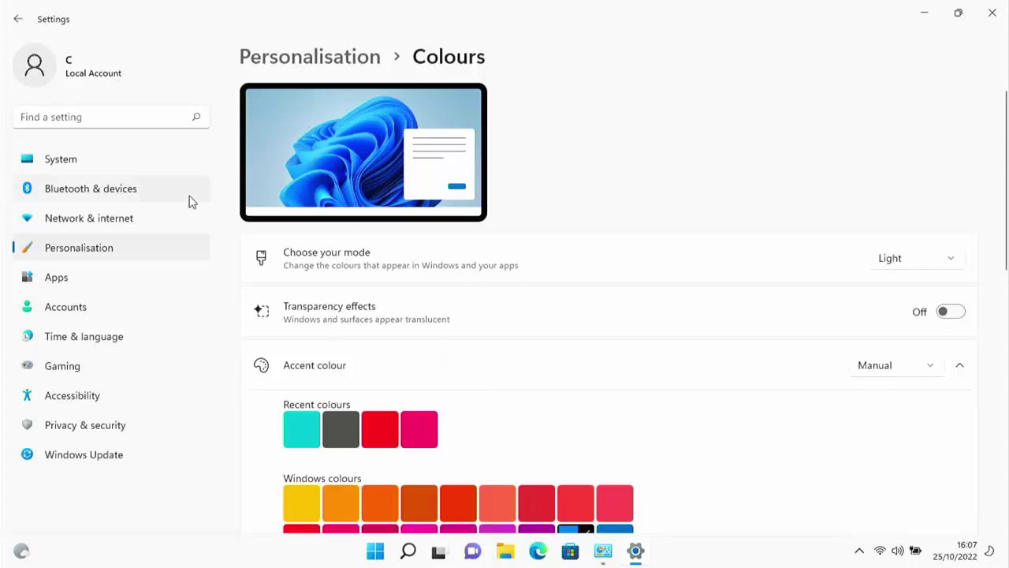
# Set the lock screen background to Picture and turn off fun facts and tips.
pyautogui.click(139, 247)
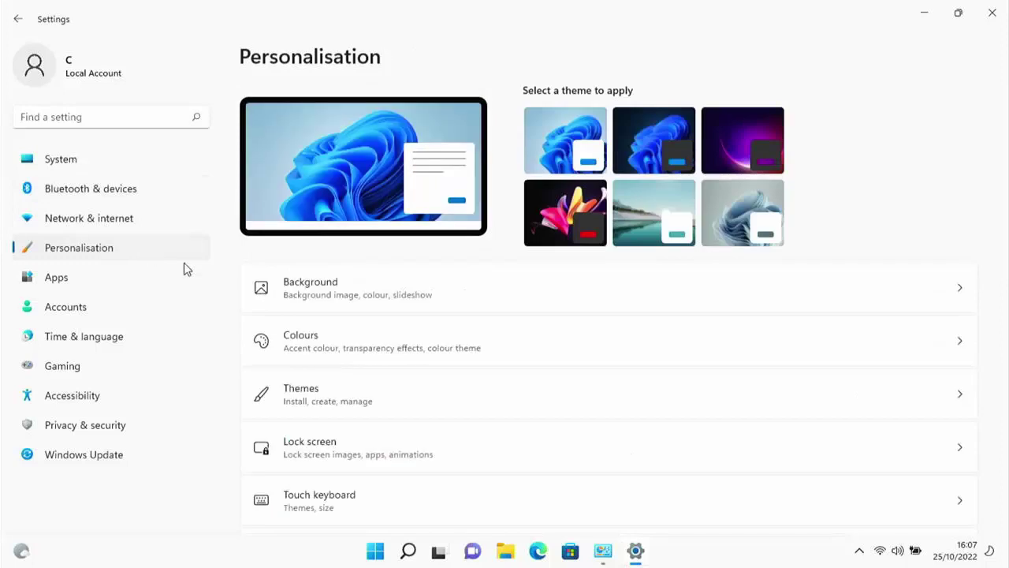
pyautogui.click(365, 455)
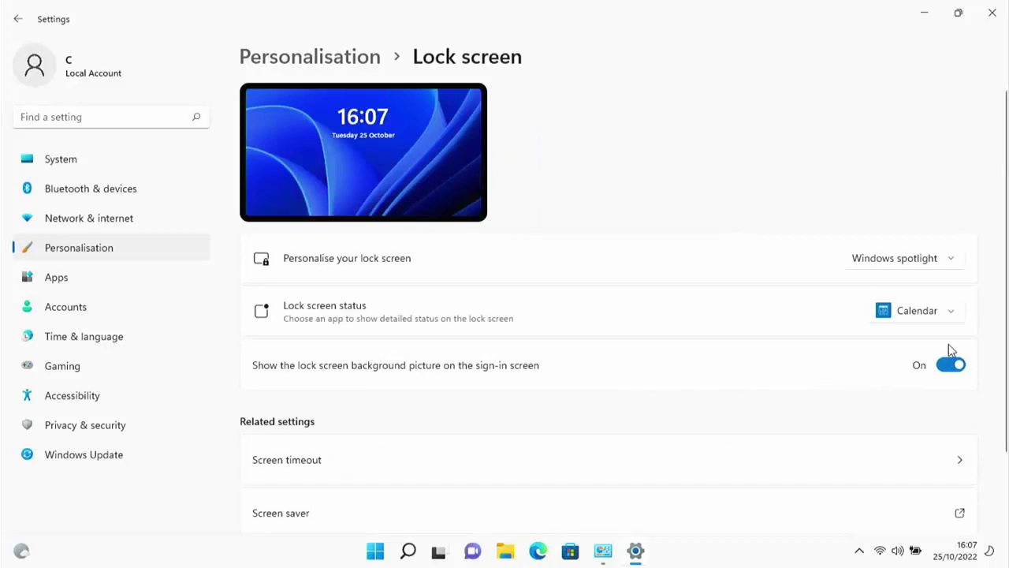
pyautogui.click(920, 268)
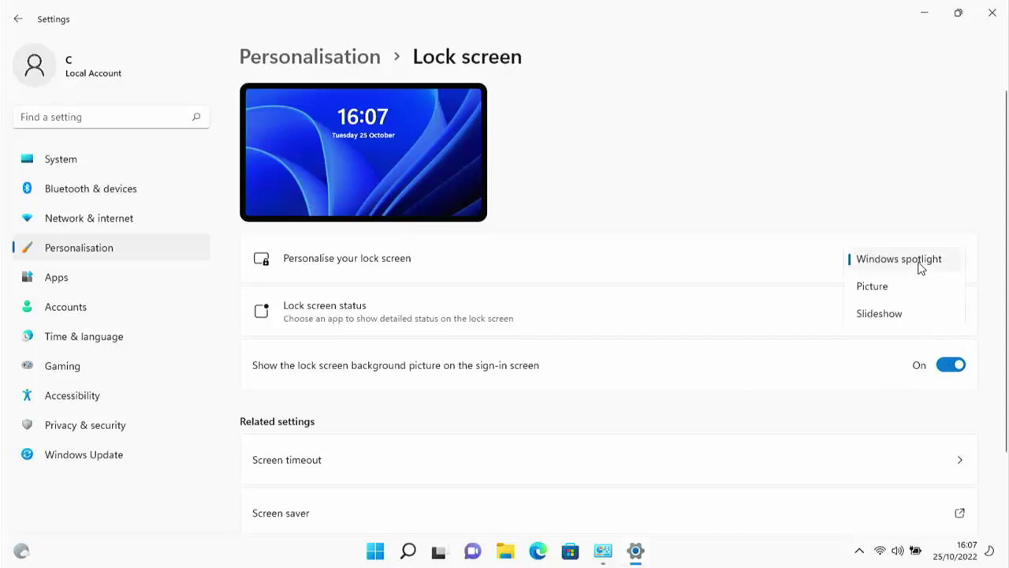
pyautogui.click(891, 287)
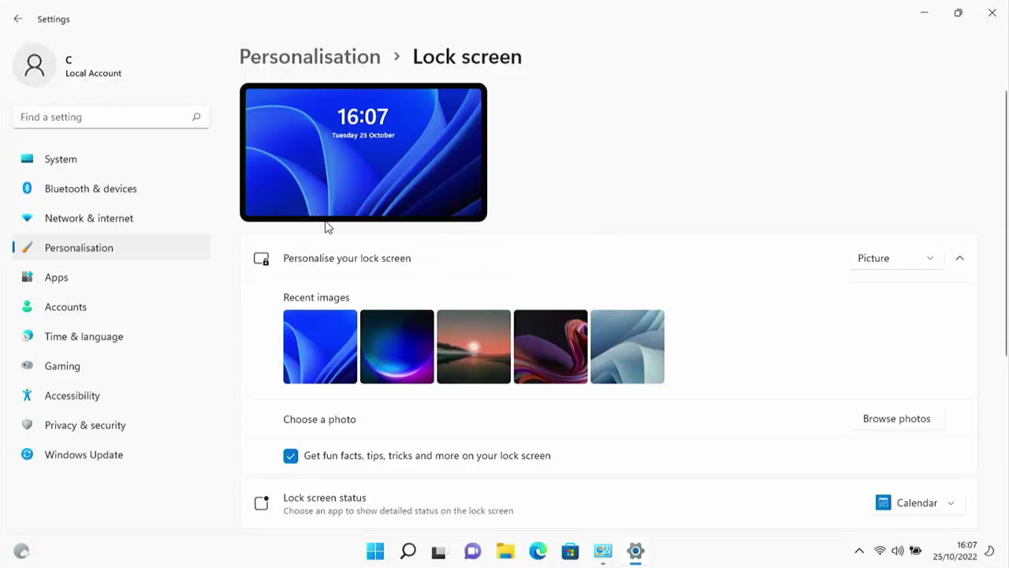
pyautogui.click(291, 458)
# Set lock screen status to None and hide the lock screen picture on the sign-in screen.
pyautogui.click(930, 508)
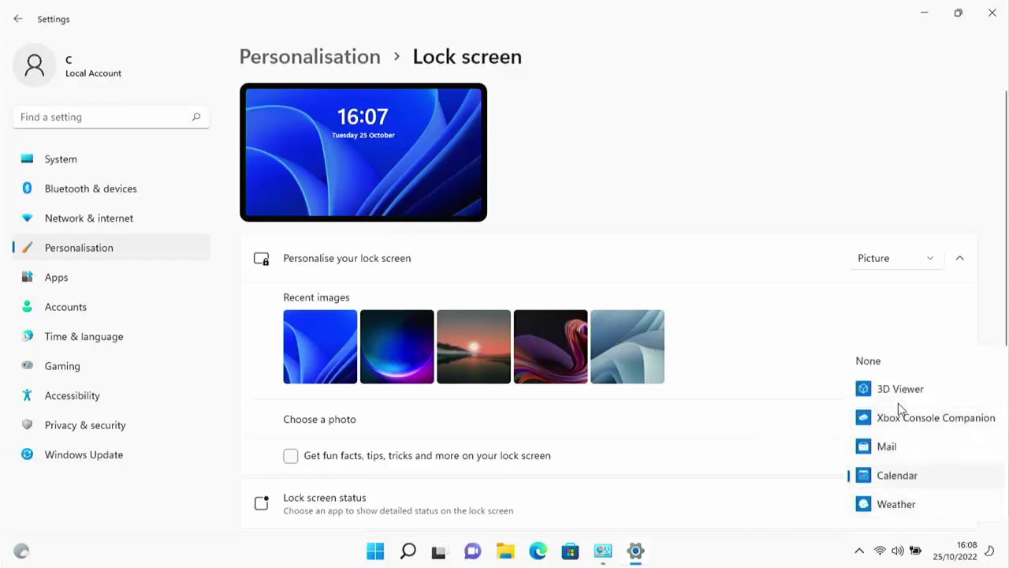
pyautogui.click(884, 368)
pyautogui.scroll(-3, 953, 377)
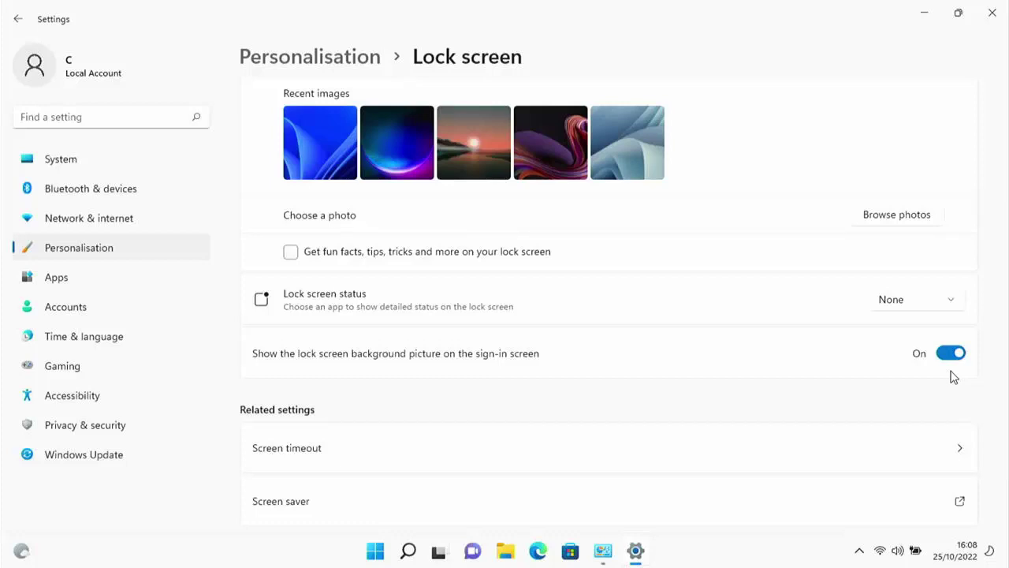
pyautogui.click(950, 354)
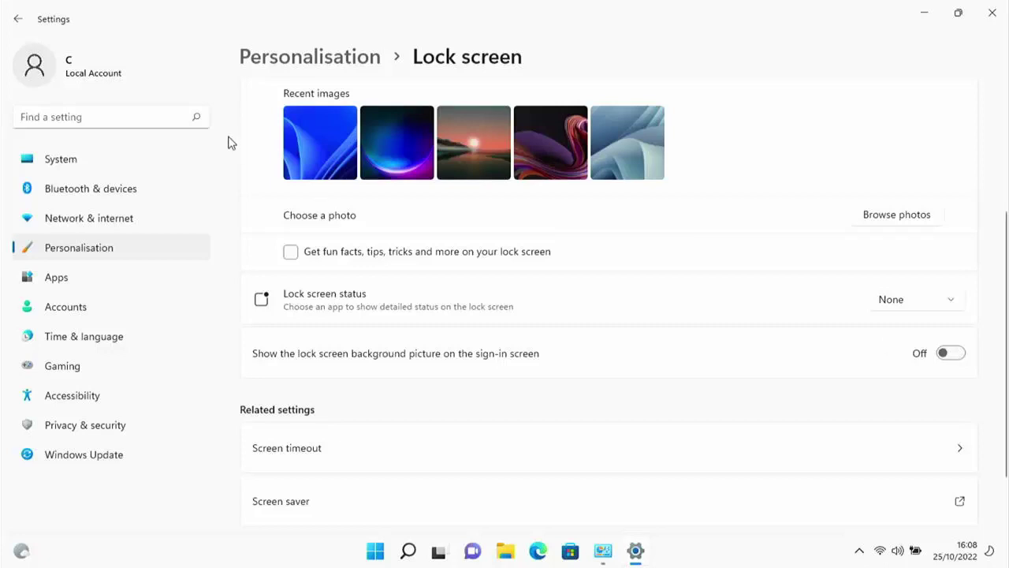
# In System > Notifications, untick the welcome experience, device setup suggestions and Windows tips.
pyautogui.click(13, 24)
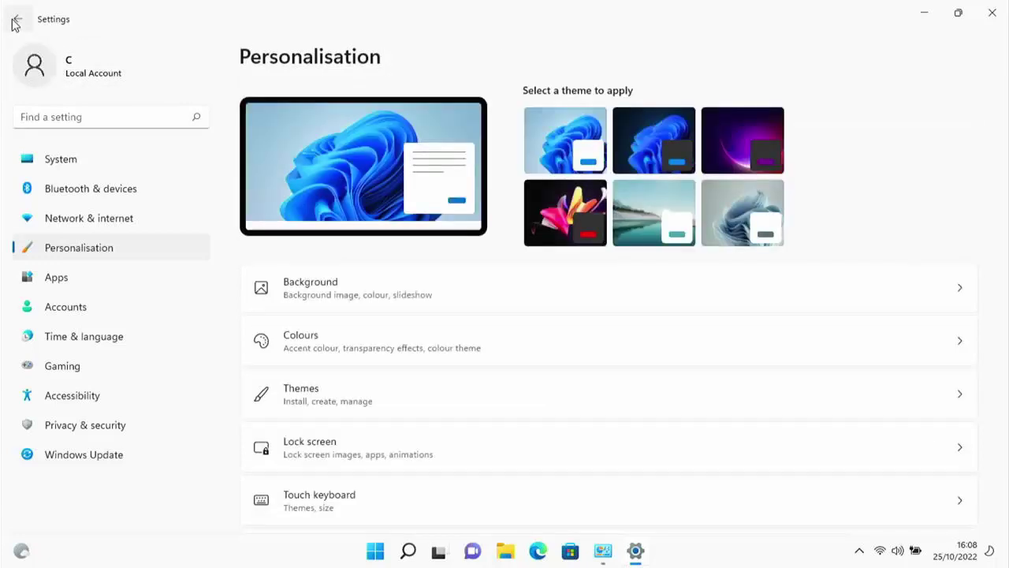
pyautogui.click(69, 161)
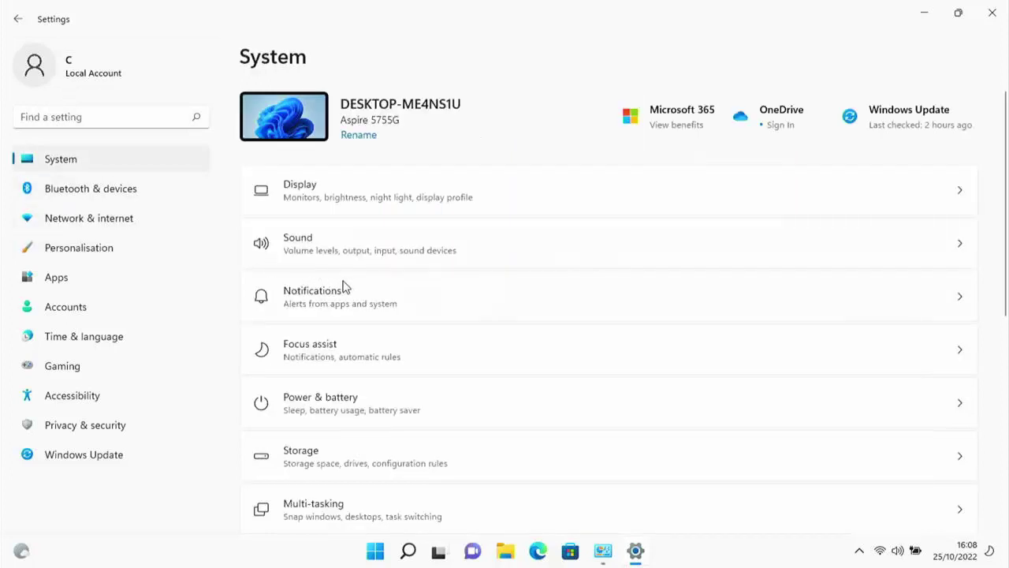
pyautogui.click(449, 313)
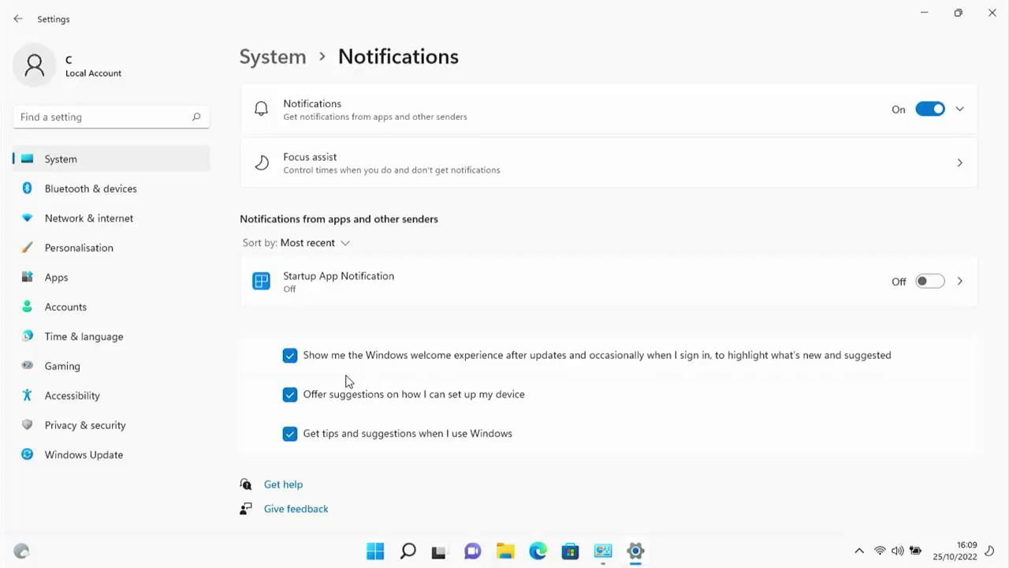
pyautogui.click(293, 357)
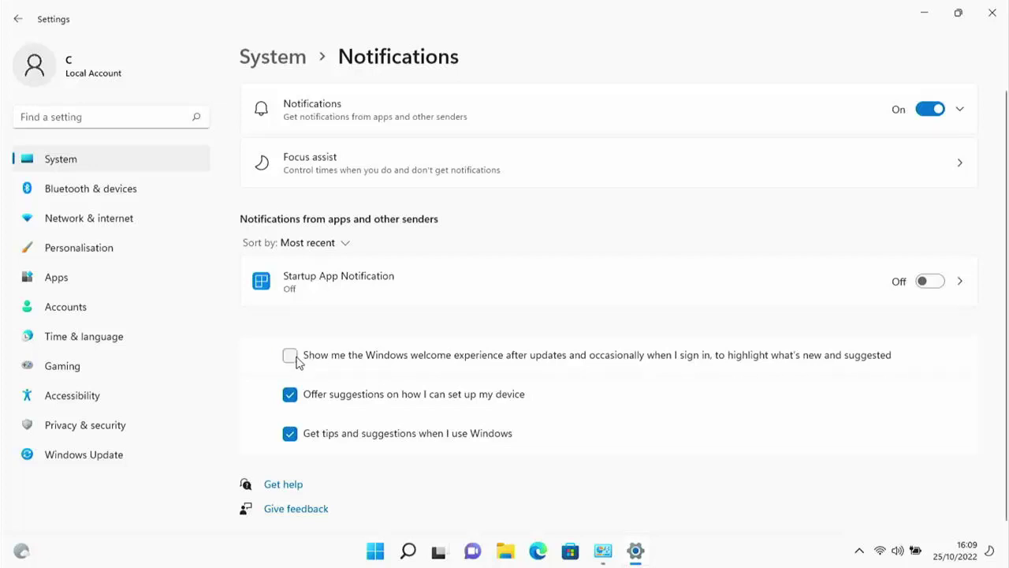
pyautogui.click(291, 396)
pyautogui.click(290, 435)
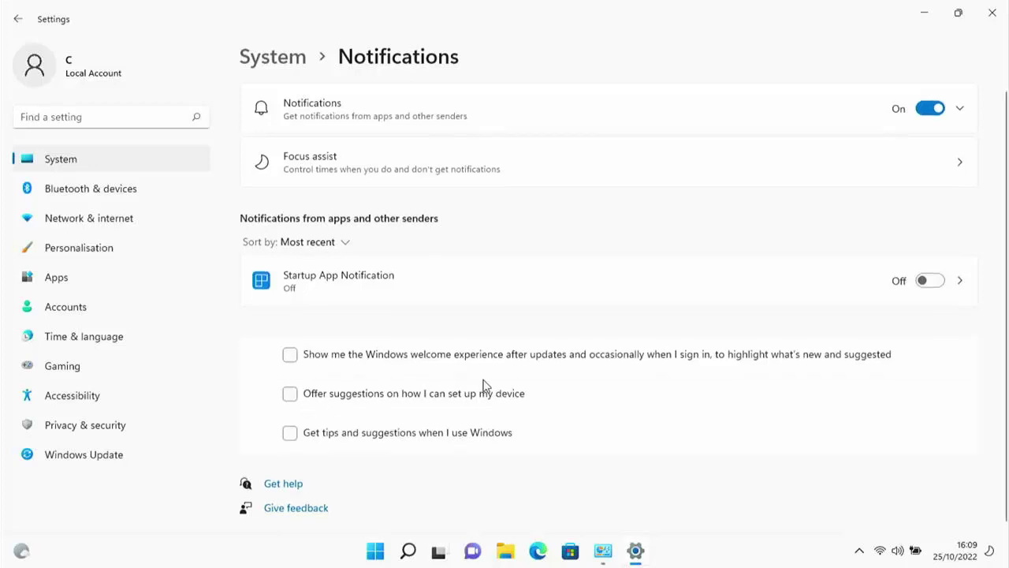
# Open Apps & features and uninstall 3D Viewer.
pyautogui.click(79, 283)
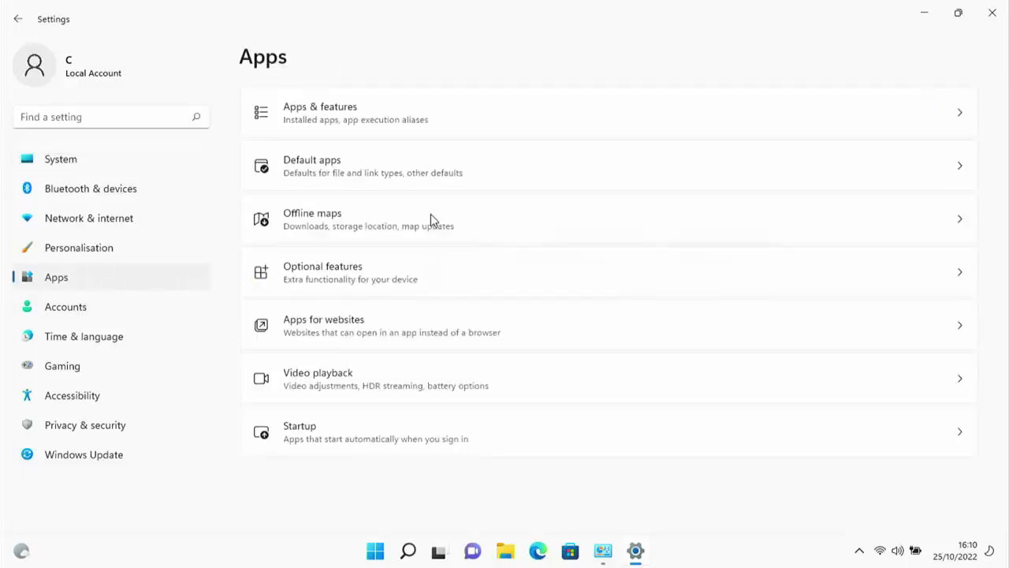
pyautogui.click(359, 128)
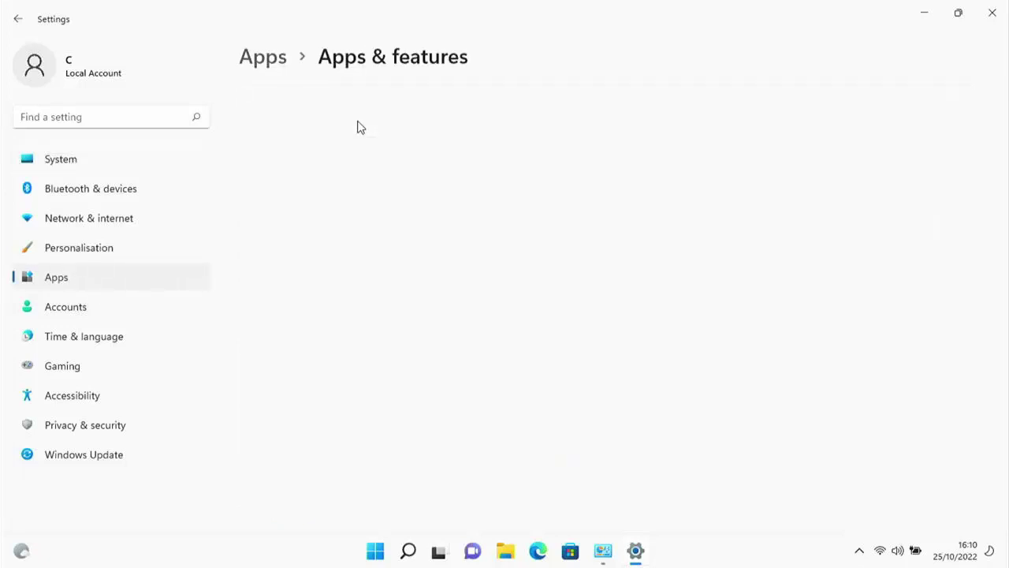
pyautogui.scroll(-2, 585, 327)
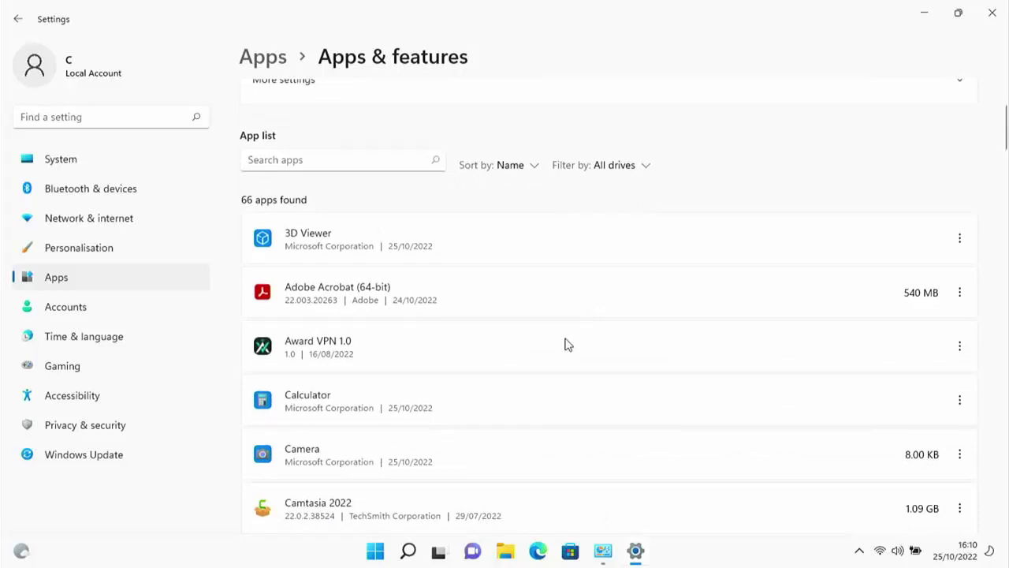
pyautogui.click(960, 237)
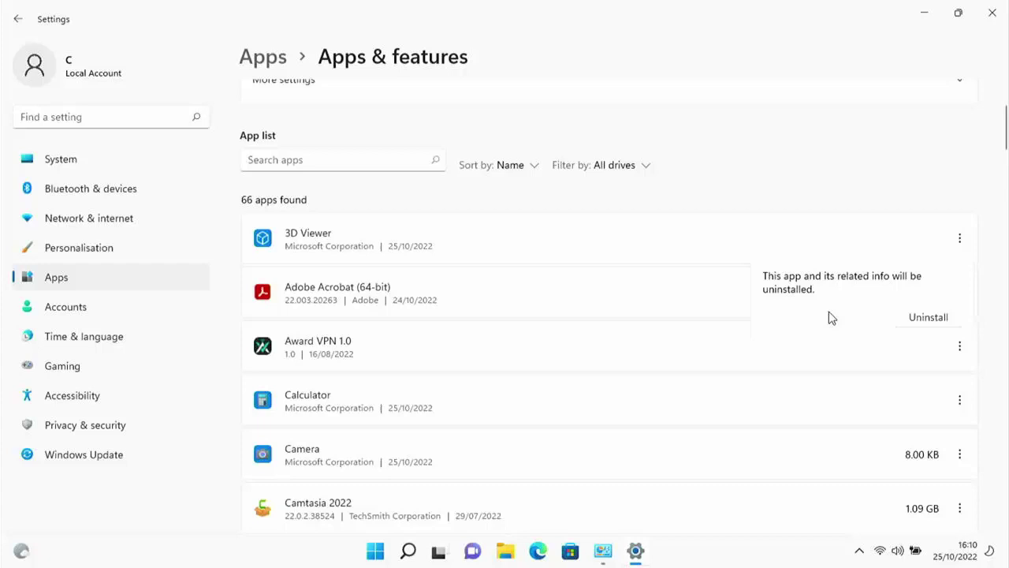
pyautogui.click(901, 318)
# Skip Cortana, which cannot be removed, and uninstall Feedback Hub and Films & TV.
pyautogui.scroll(-5, 875, 350)
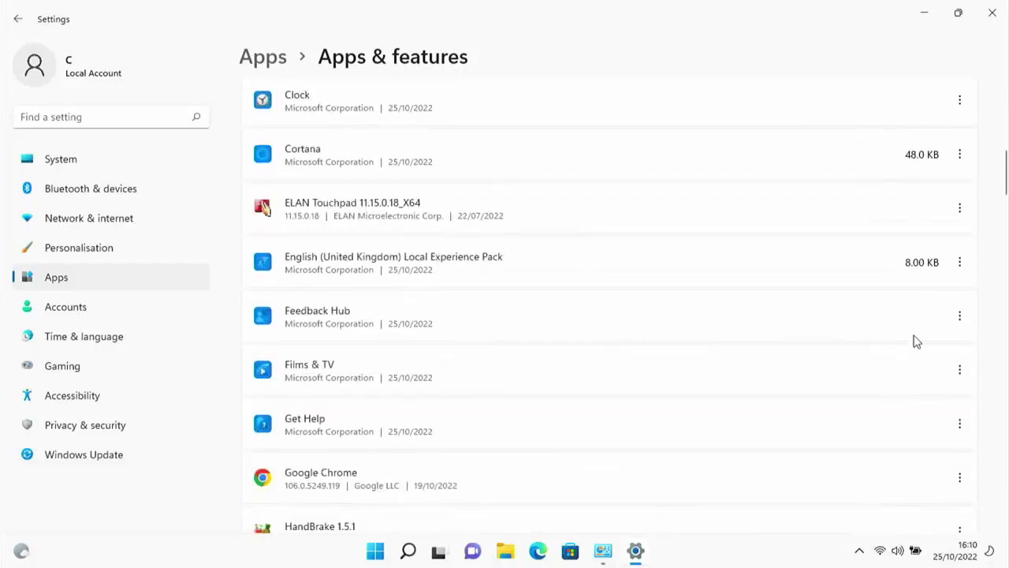
pyautogui.click(959, 154)
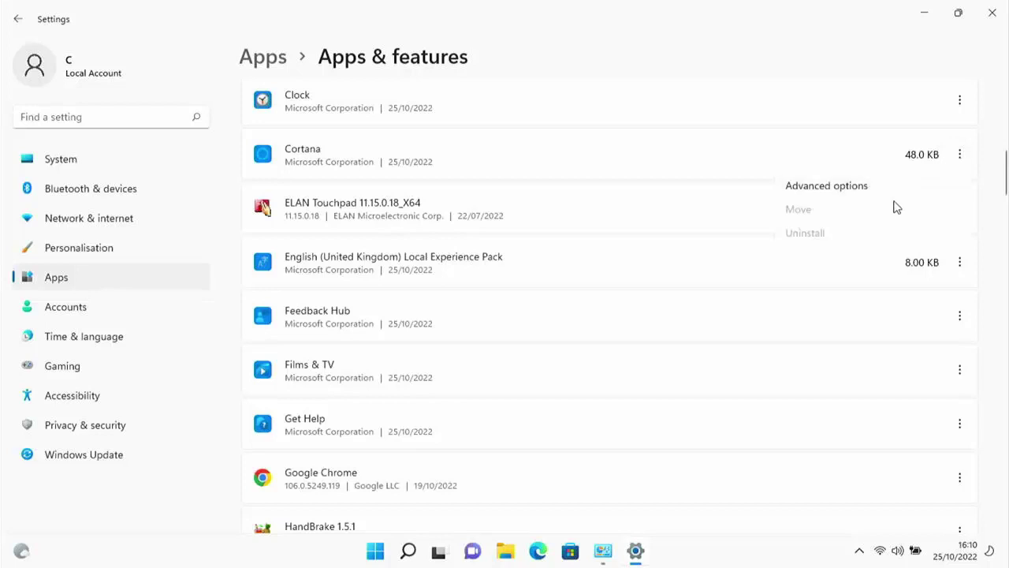
pyautogui.click(809, 304)
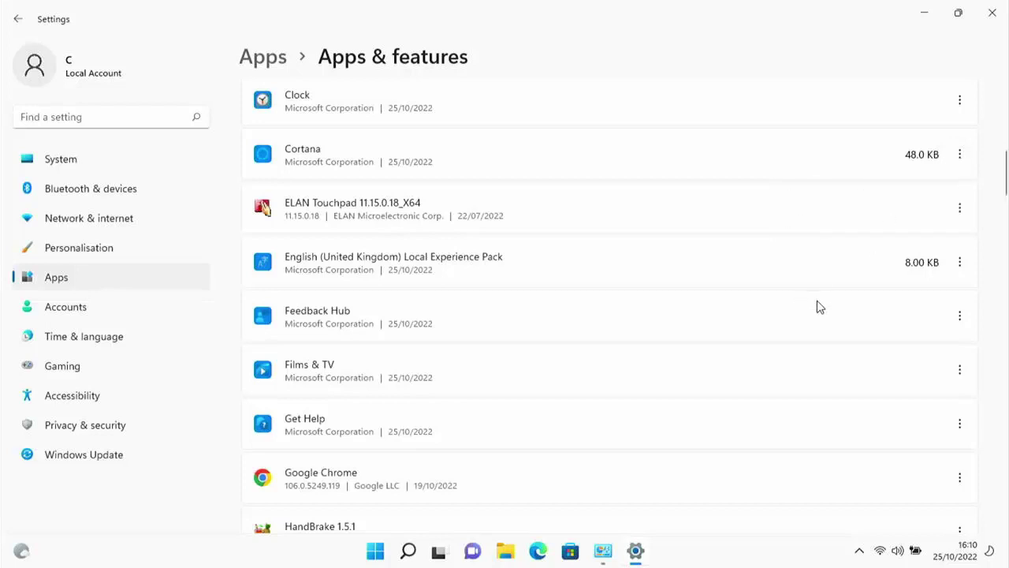
pyautogui.click(957, 318)
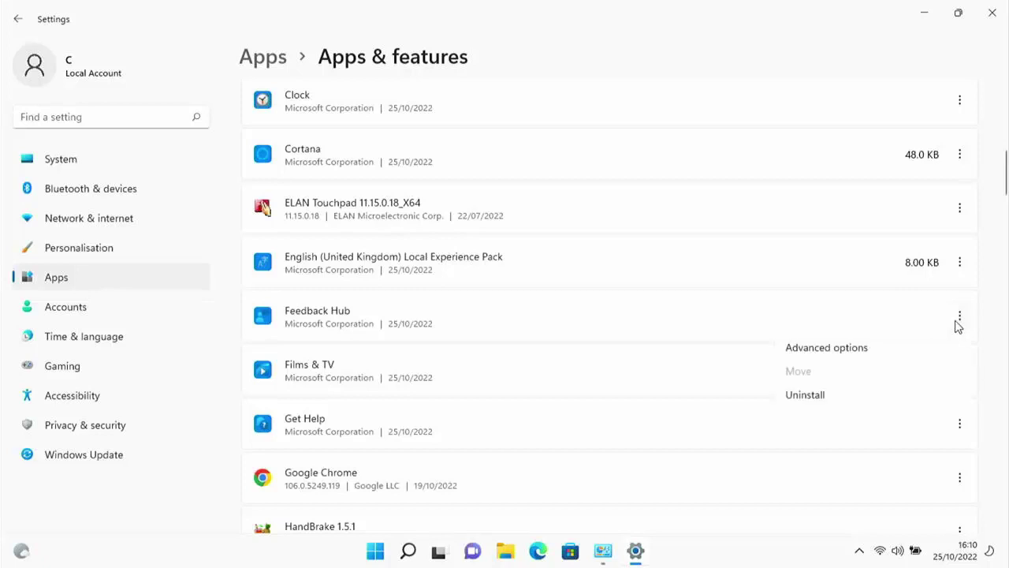
pyautogui.click(805, 395)
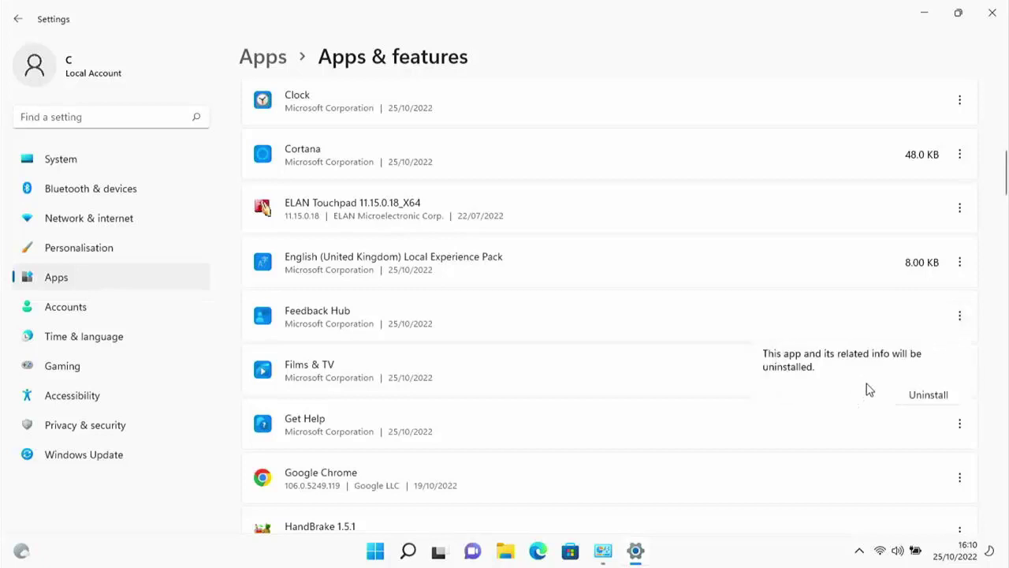
pyautogui.click(912, 401)
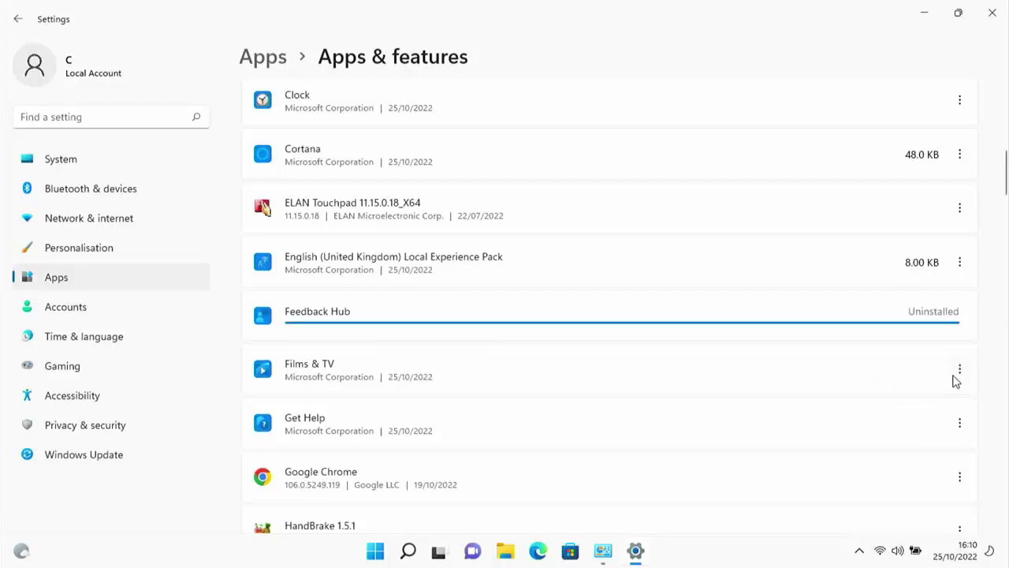
pyautogui.click(958, 370)
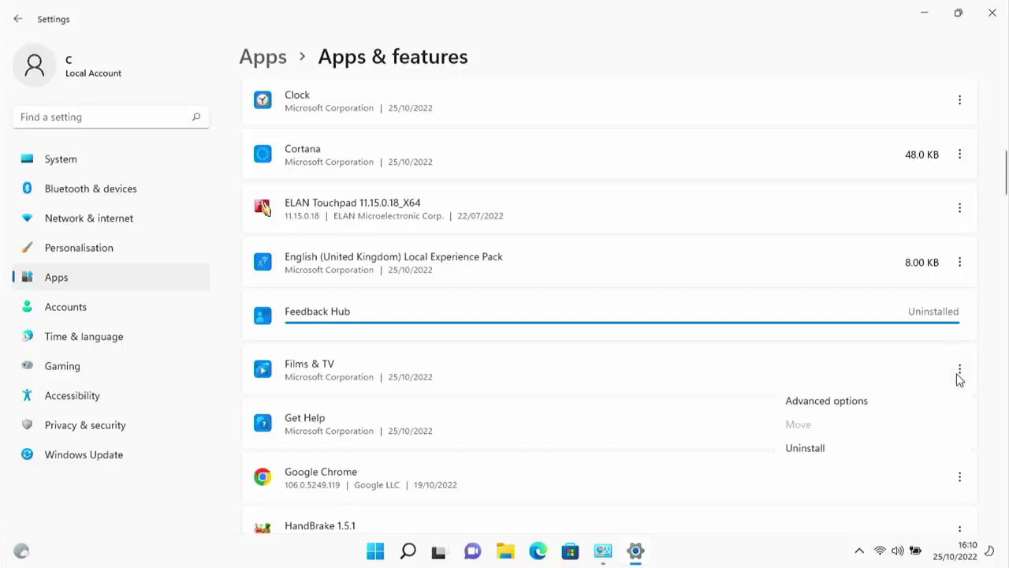
pyautogui.click(863, 449)
pyautogui.click(912, 448)
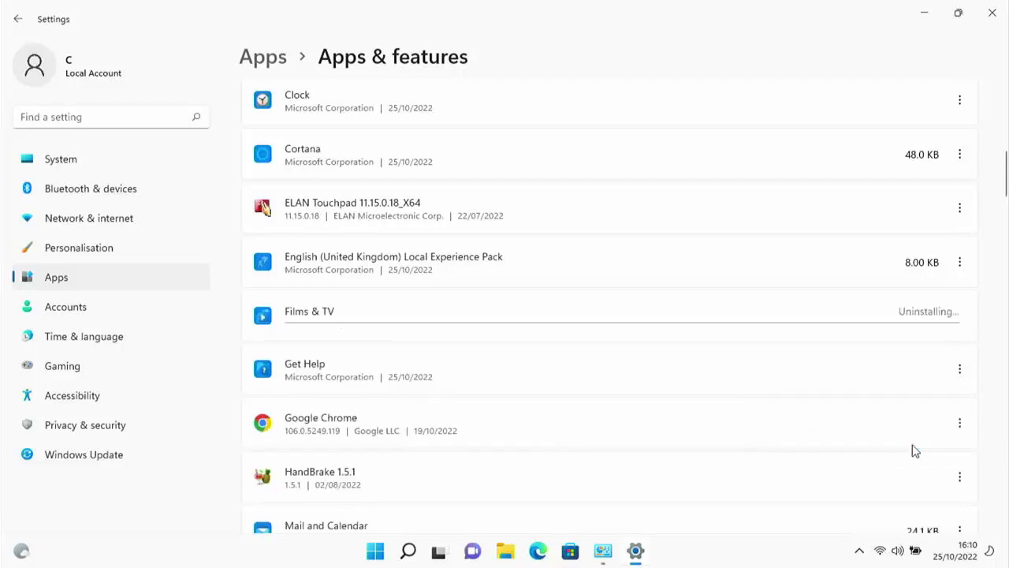
# Uninstall Mail and Calendar.
pyautogui.scroll(-2, 913, 450)
pyautogui.scroll(-2, 913, 449)
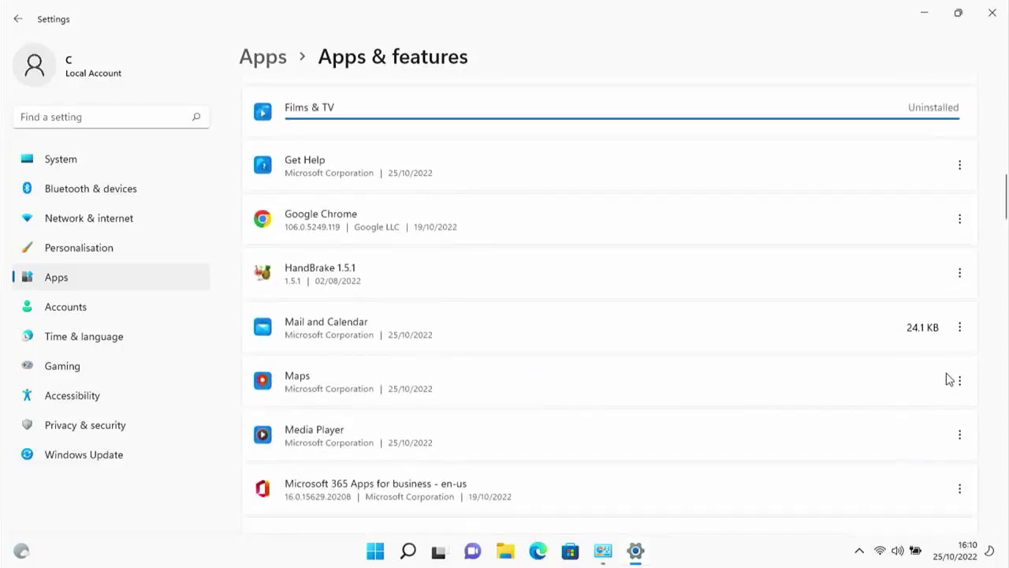
pyautogui.click(960, 330)
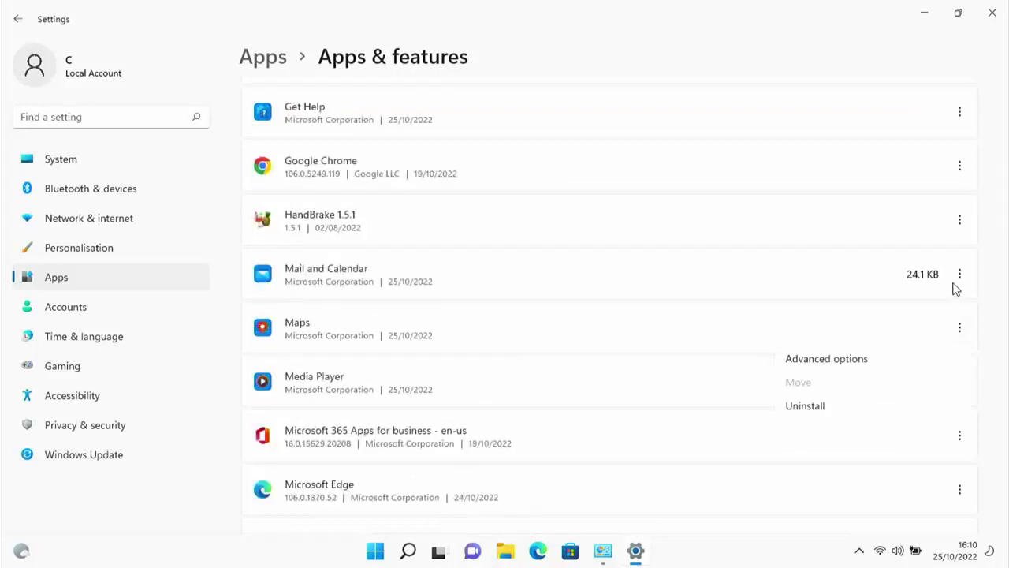
pyautogui.click(834, 405)
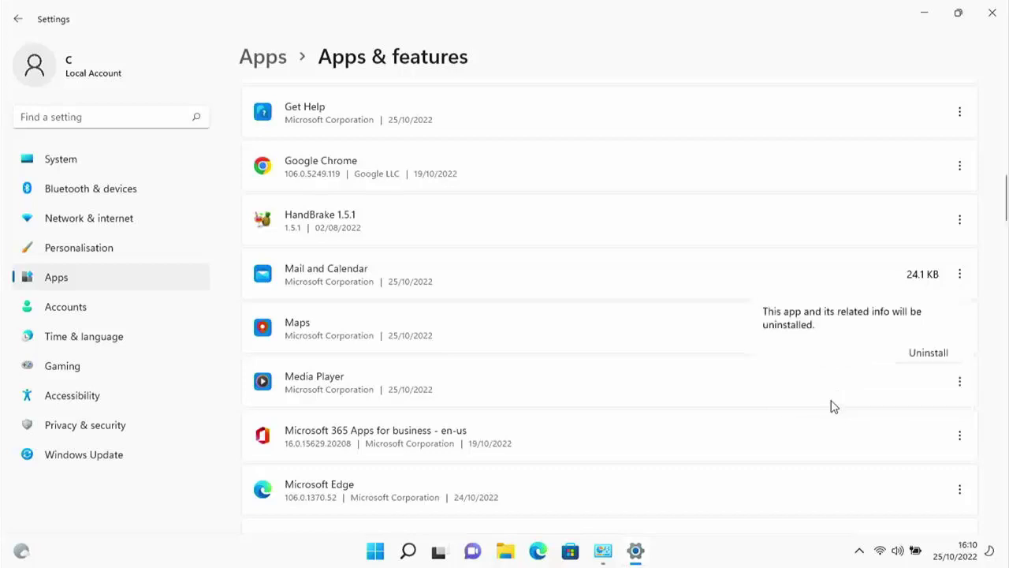
pyautogui.click(926, 354)
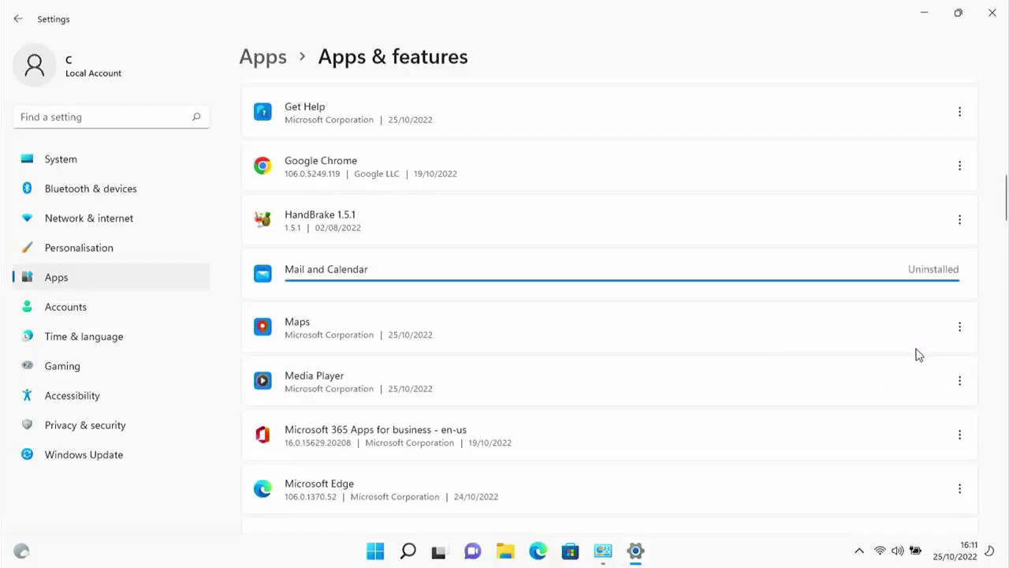
# Uninstall Mixed Reality Portal and scroll through the remaining 61 apps.
pyautogui.scroll(-1, 916, 355)
pyautogui.scroll(-4, 917, 355)
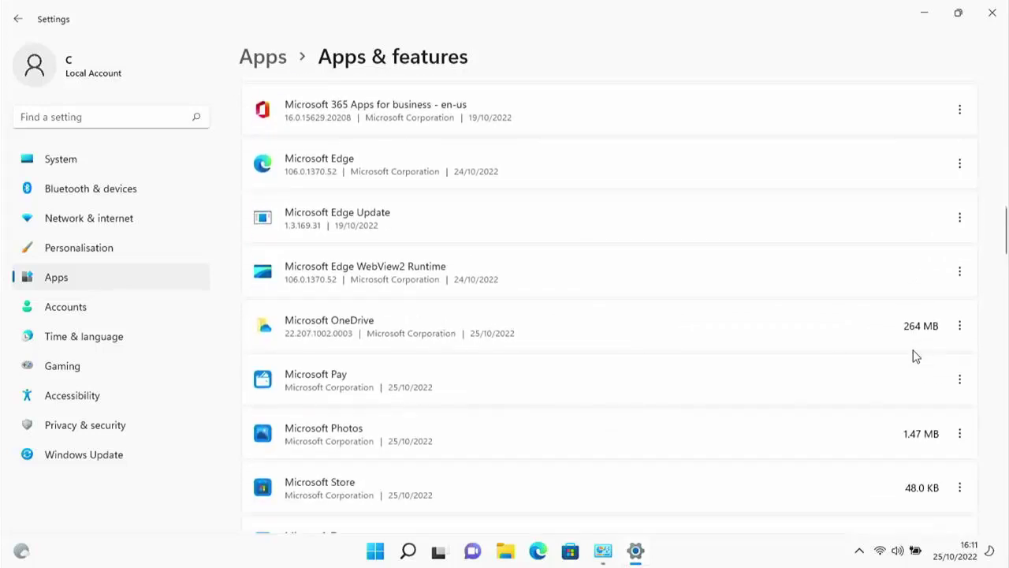
pyautogui.scroll(-2, 916, 355)
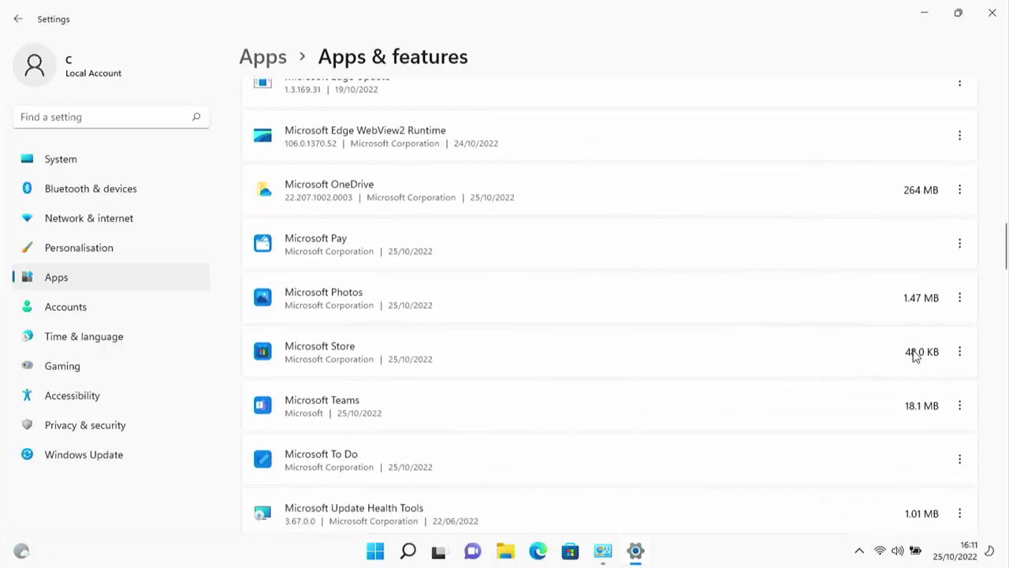
pyautogui.scroll(-3, 915, 356)
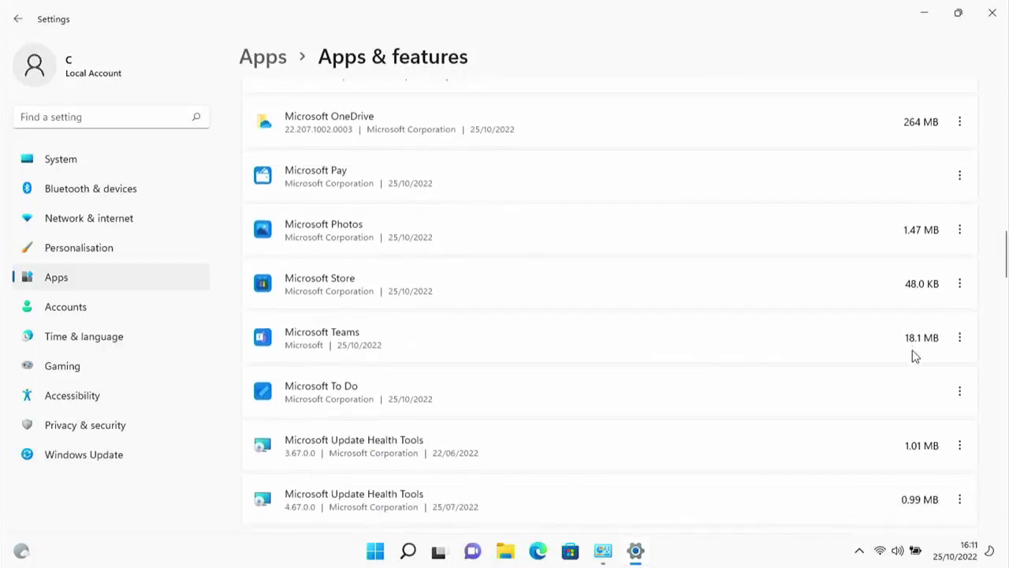
pyautogui.scroll(-3, 913, 357)
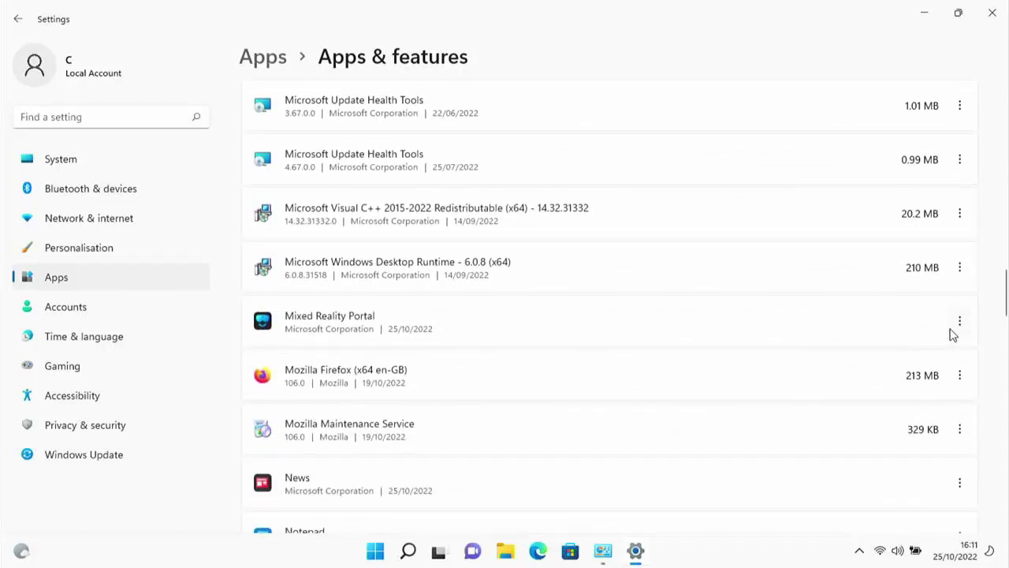
pyautogui.click(957, 325)
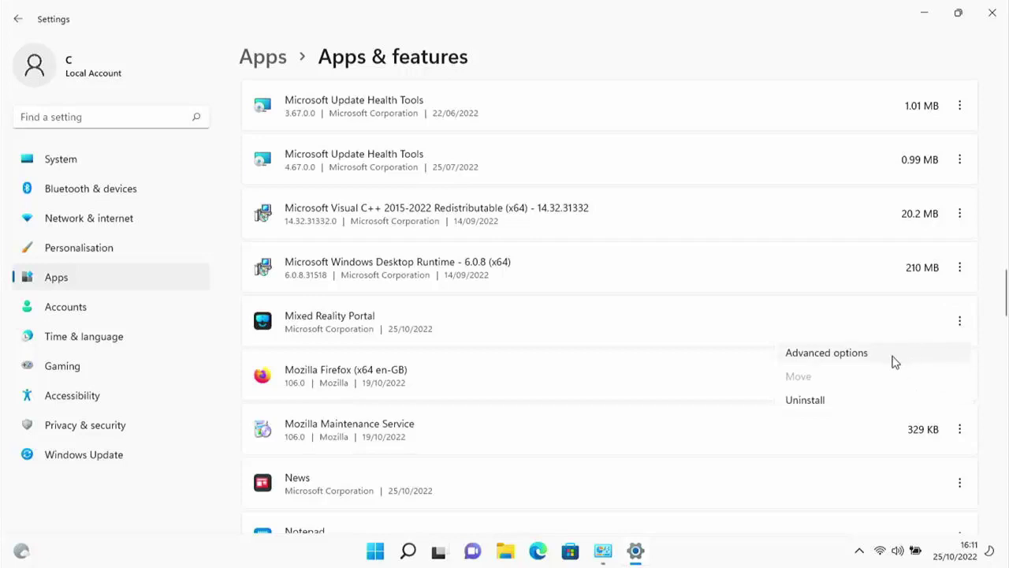
pyautogui.click(850, 399)
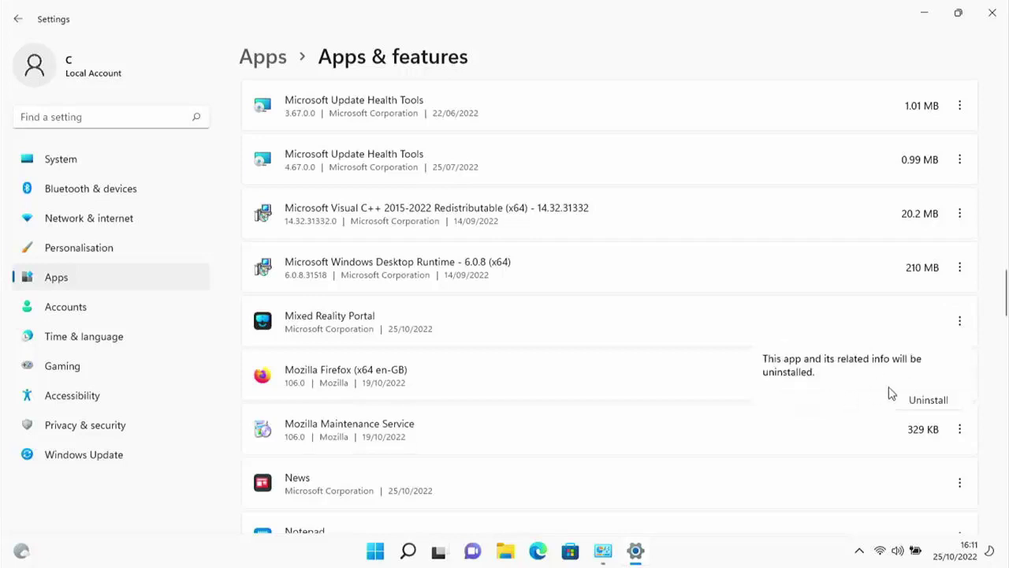
pyautogui.click(927, 399)
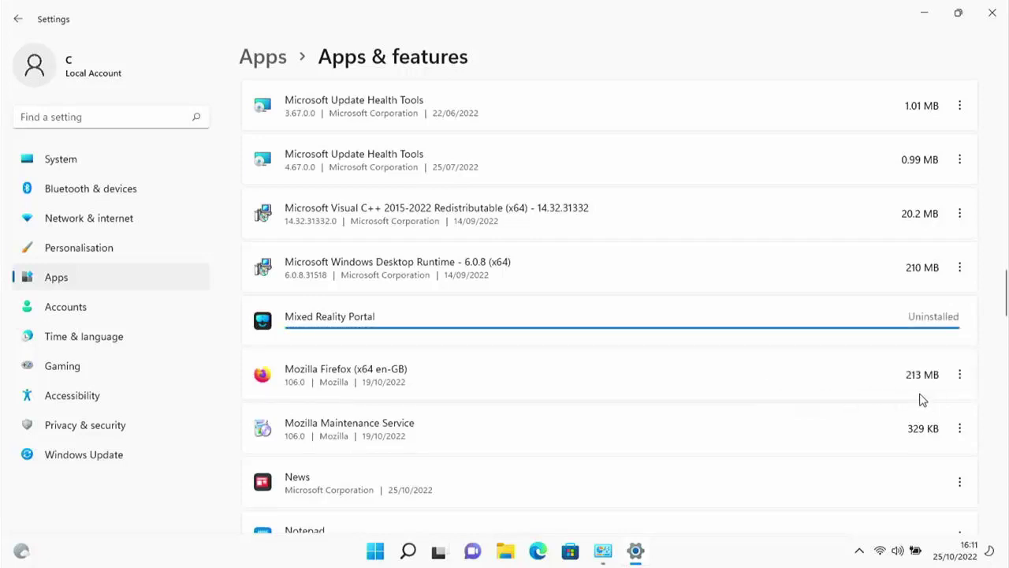
pyautogui.scroll(-7, 923, 400)
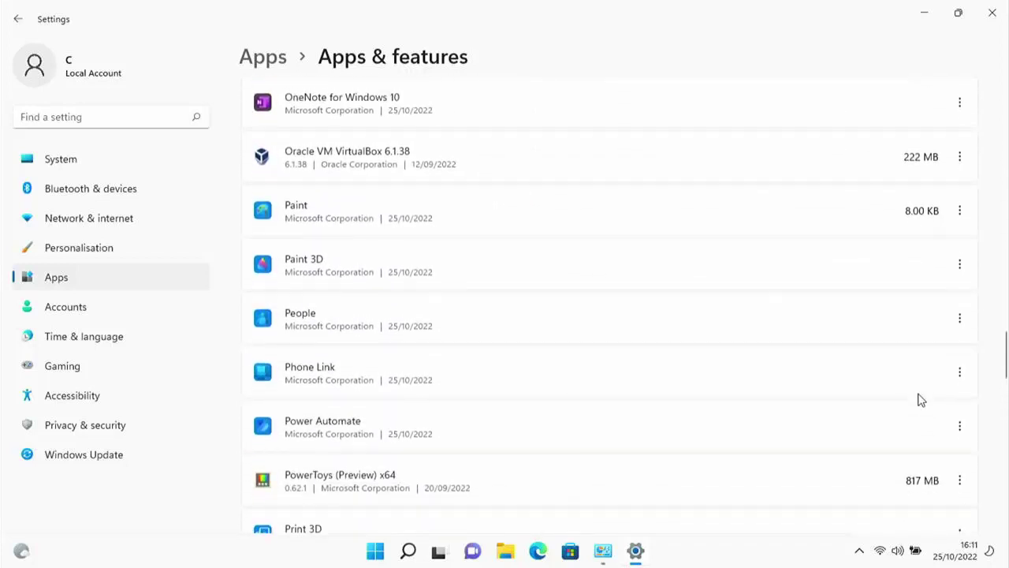
pyautogui.scroll(-1, 922, 400)
pyautogui.scroll(-4, 921, 400)
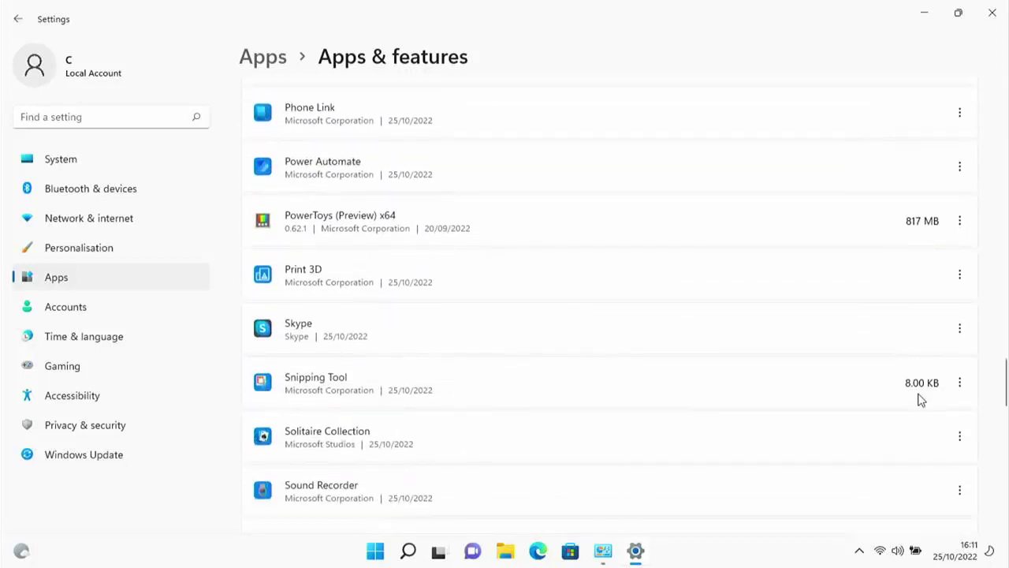
pyautogui.scroll(-2, 919, 397)
pyautogui.scroll(-4, 919, 397)
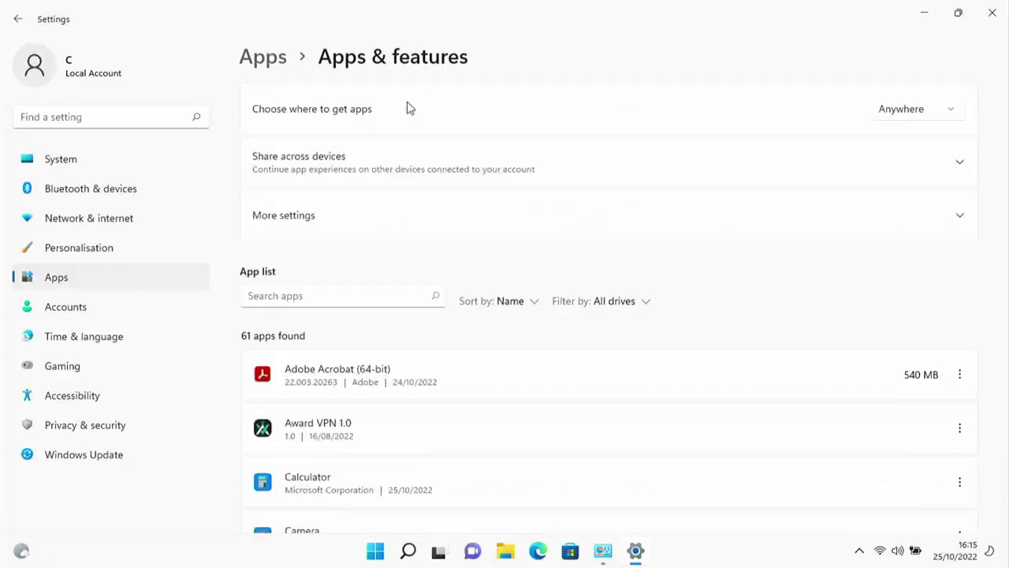
# In Power Options, set the power button to Shut down on battery and plugged in.
pyautogui.click(992, 13)
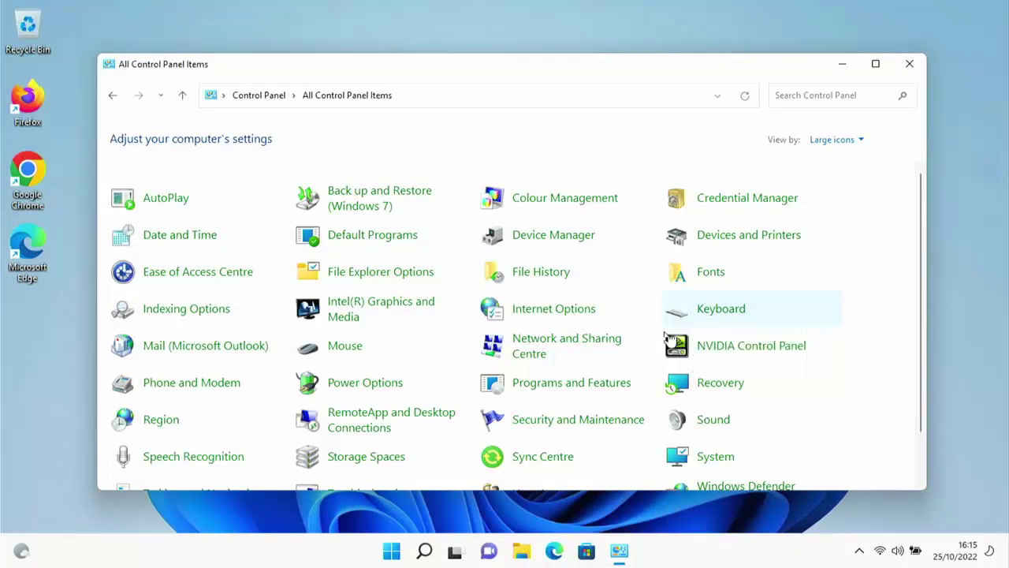
pyautogui.click(349, 385)
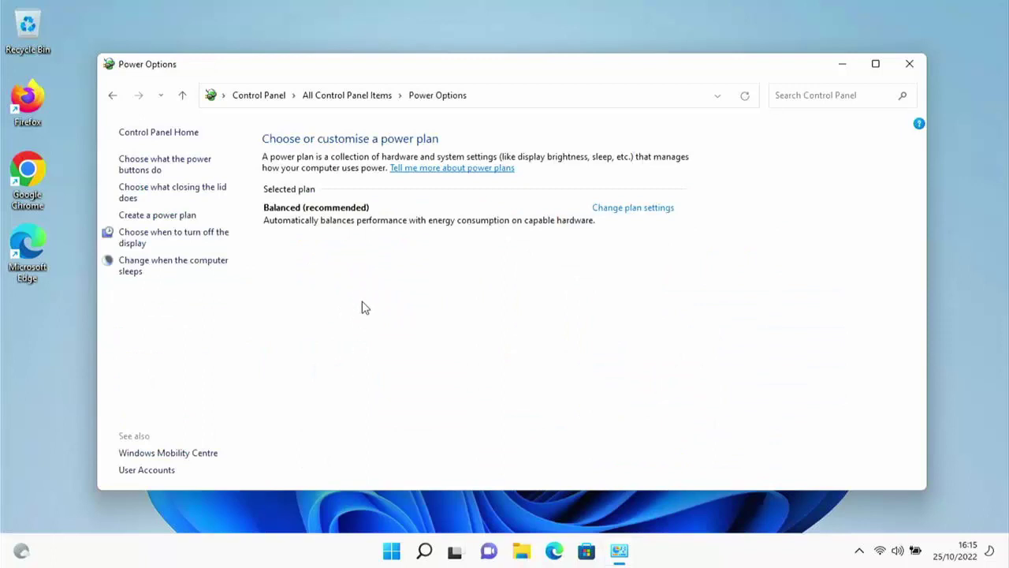
pyautogui.click(162, 166)
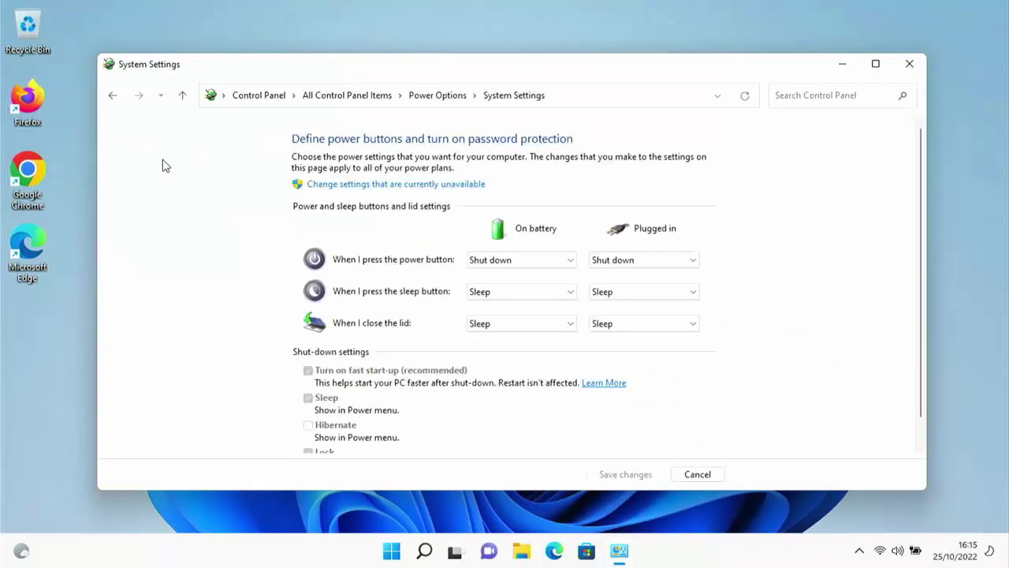
pyautogui.click(525, 260)
pyautogui.click(525, 259)
# Show the Start menu's sleep, shut down and restart options.
pyautogui.moveTo(487, 554)
pyautogui.click(392, 551)
pyautogui.click(687, 499)
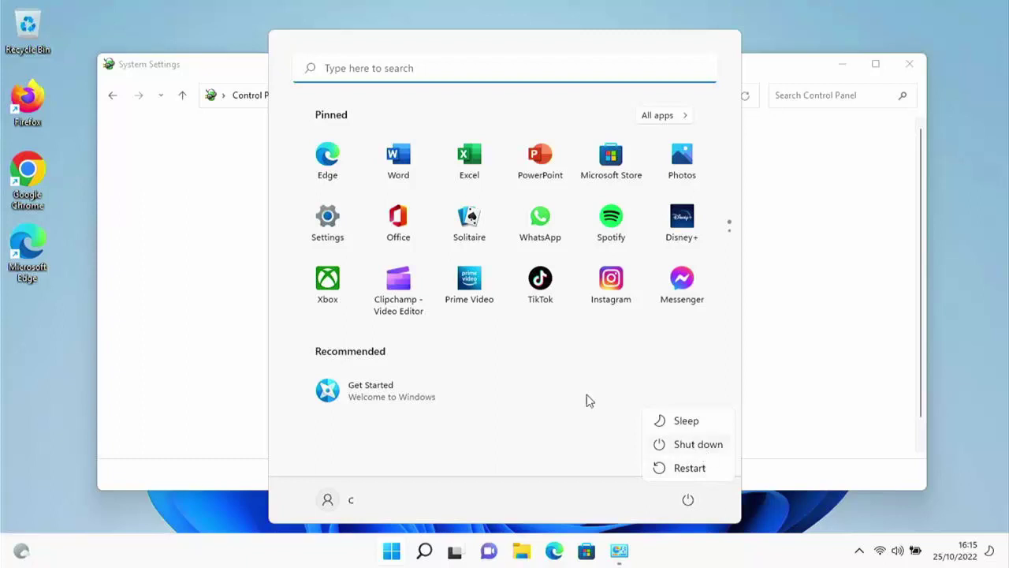
# Browse the All apps list in Start, then return to the pinned apps.
pyautogui.click(220, 345)
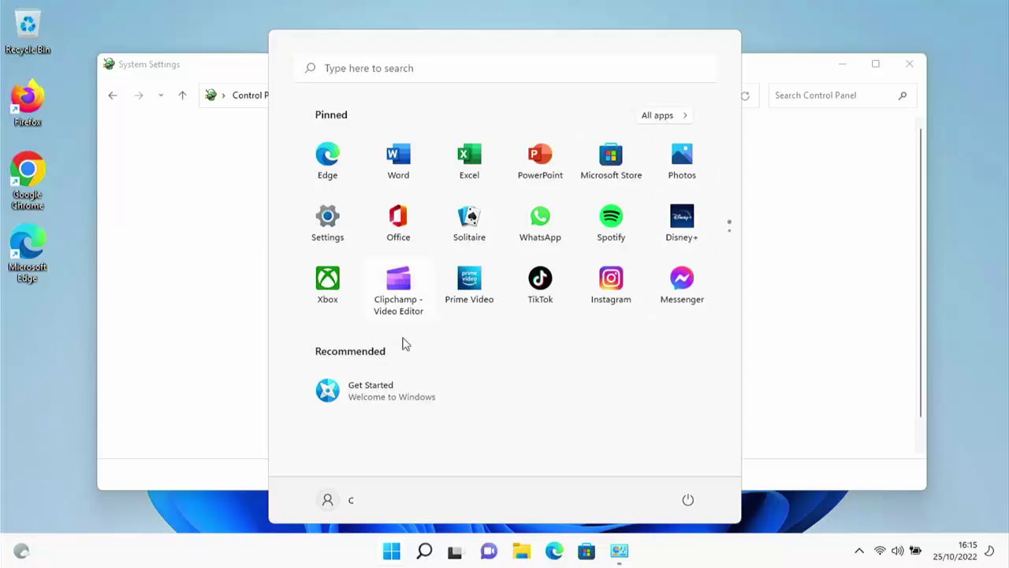
pyautogui.click(668, 118)
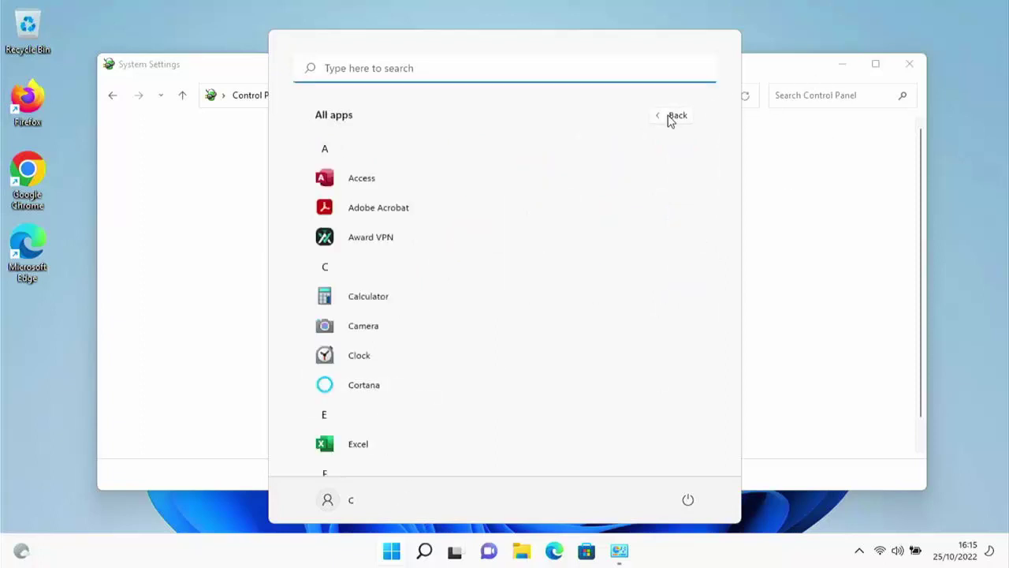
pyautogui.scroll(-2, 374, 217)
pyautogui.scroll(-10, 375, 217)
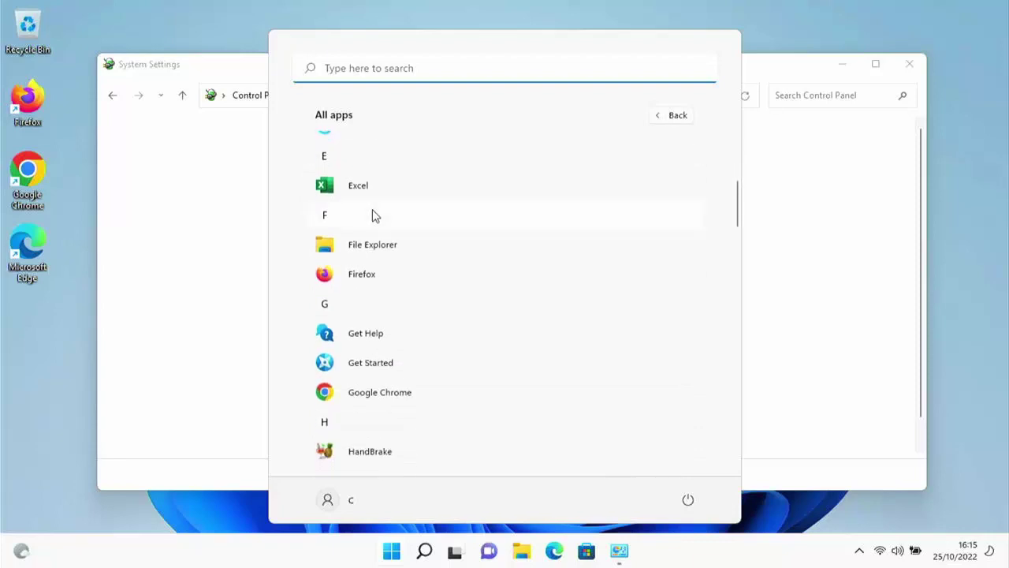
pyautogui.scroll(-10, 371, 209)
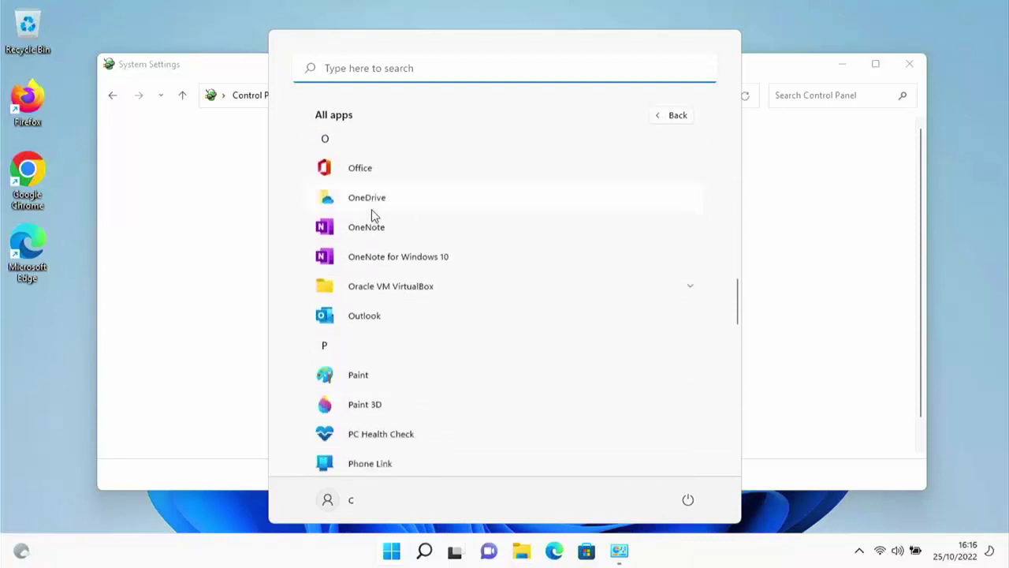
pyautogui.scroll(-5, 371, 215)
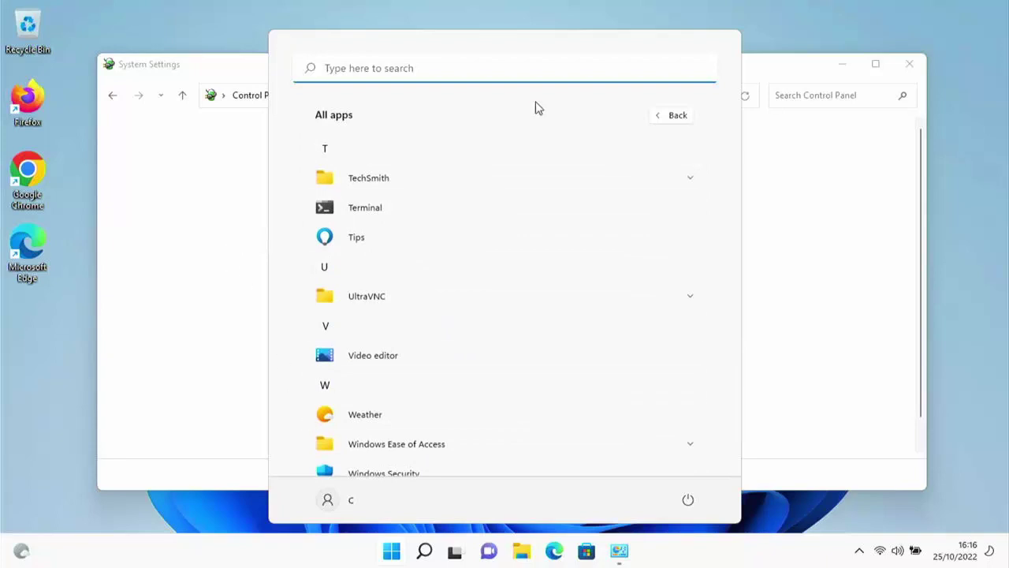
pyautogui.click(690, 119)
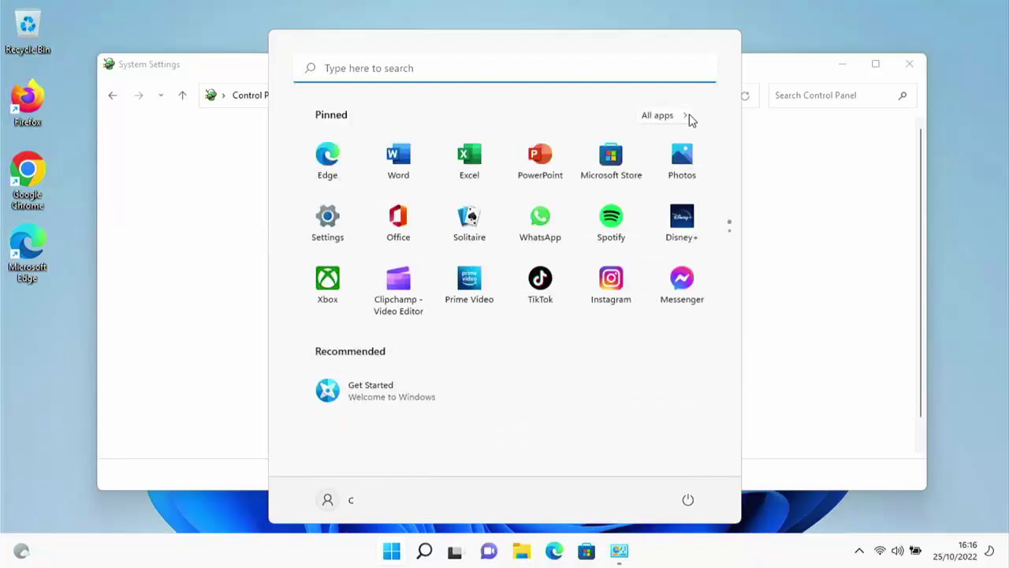
# Uninstall the Spotify, Disney+ and Messenger apps from the Start menu.
pyautogui.rightClick(615, 221)
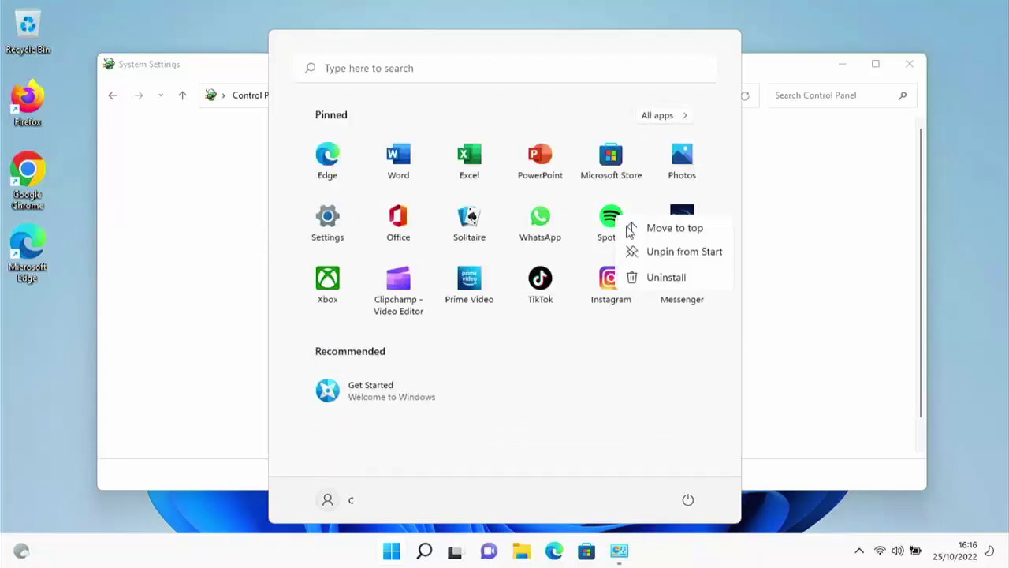
pyautogui.click(670, 279)
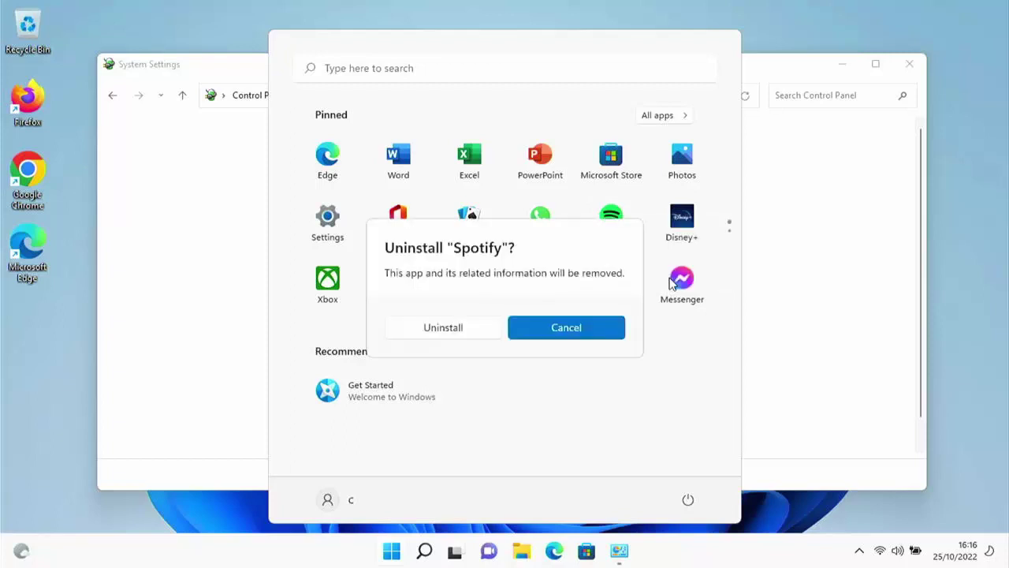
pyautogui.click(458, 328)
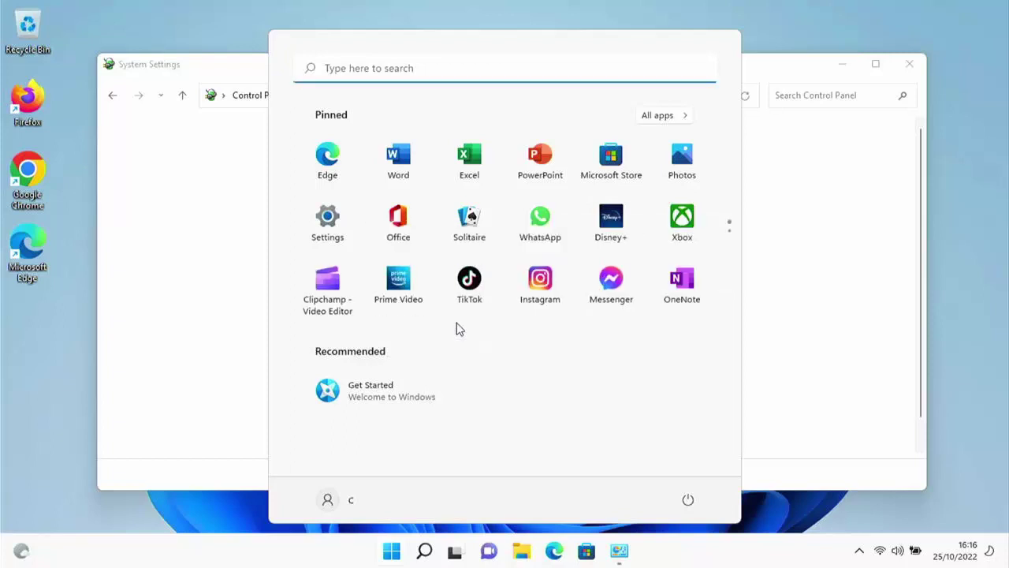
pyautogui.rightClick(613, 224)
pyautogui.click(648, 283)
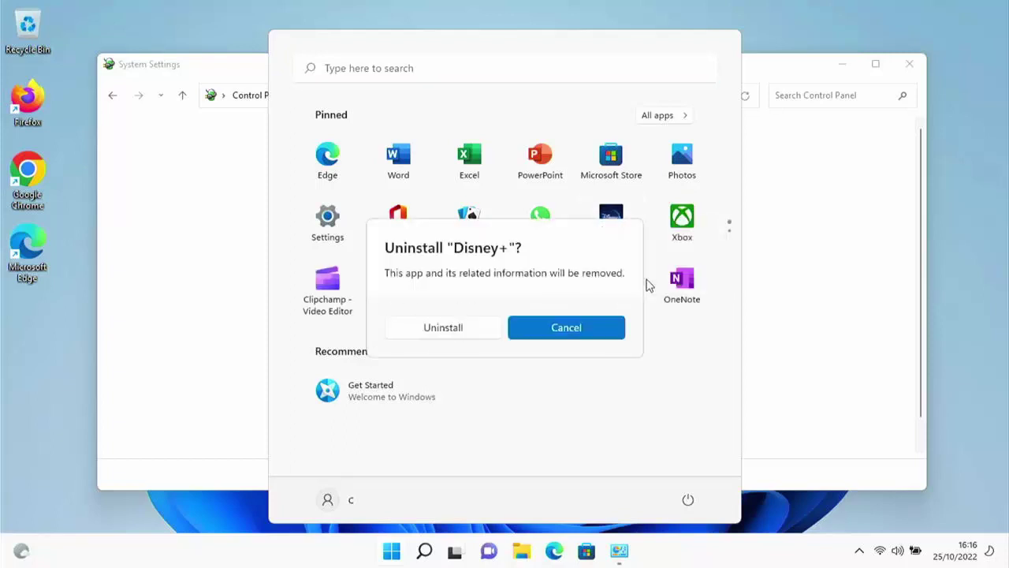
pyautogui.click(435, 337)
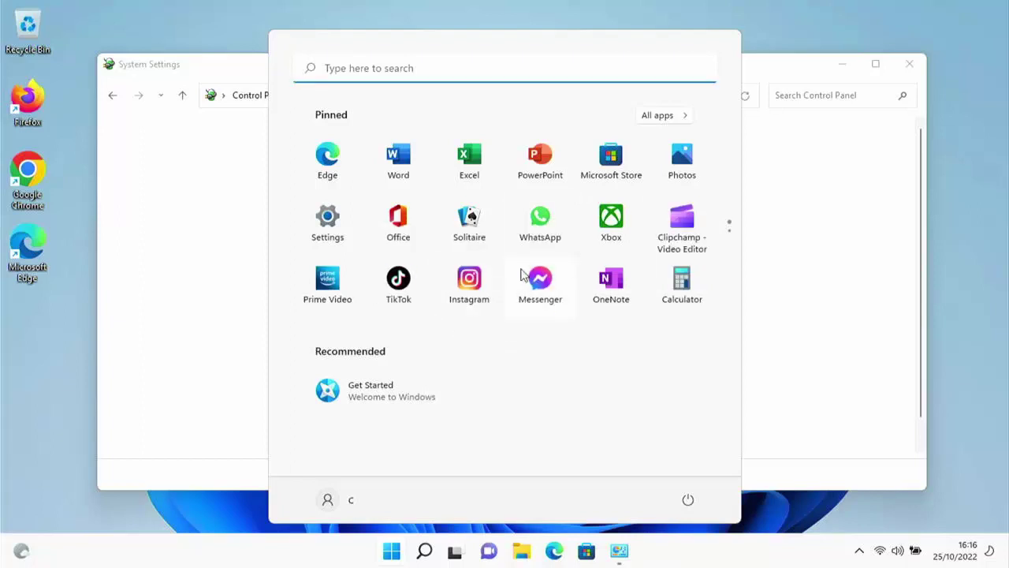
pyautogui.rightClick(552, 287)
pyautogui.click(606, 349)
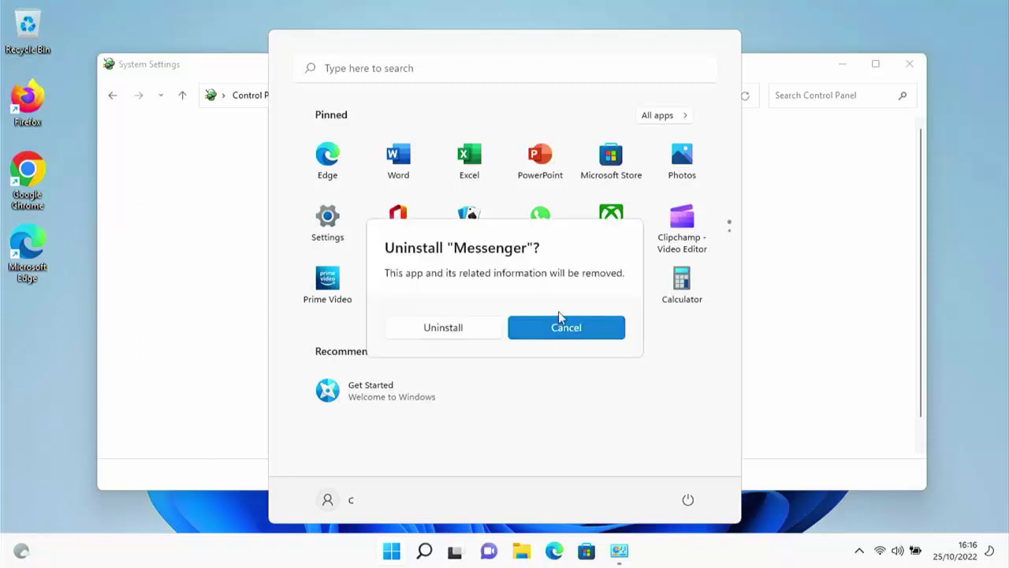
pyautogui.click(446, 328)
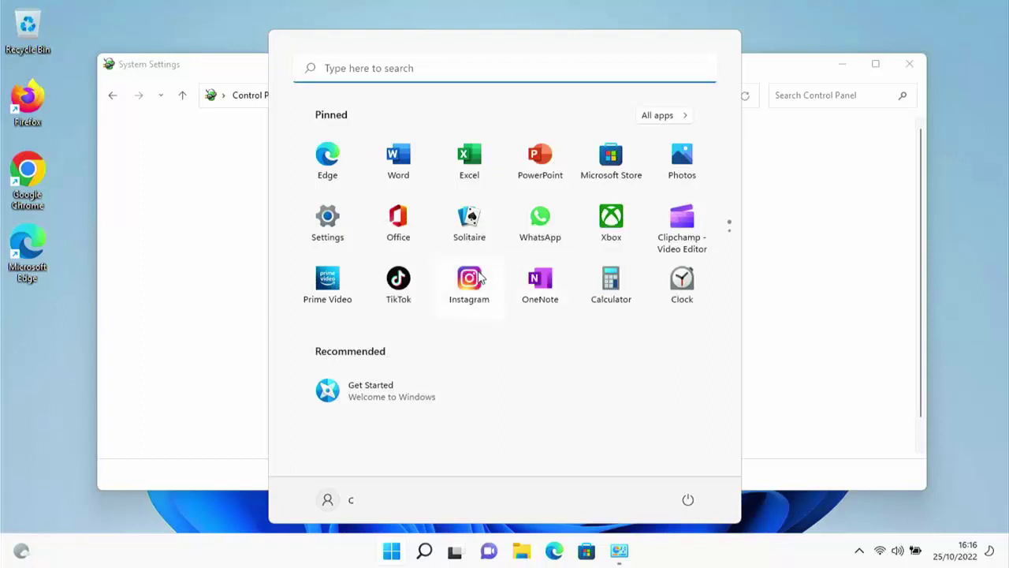
# Uninstall the Instagram, TikTok and Prime Video apps from the Start menu.
pyautogui.rightClick(478, 278)
pyautogui.click(531, 331)
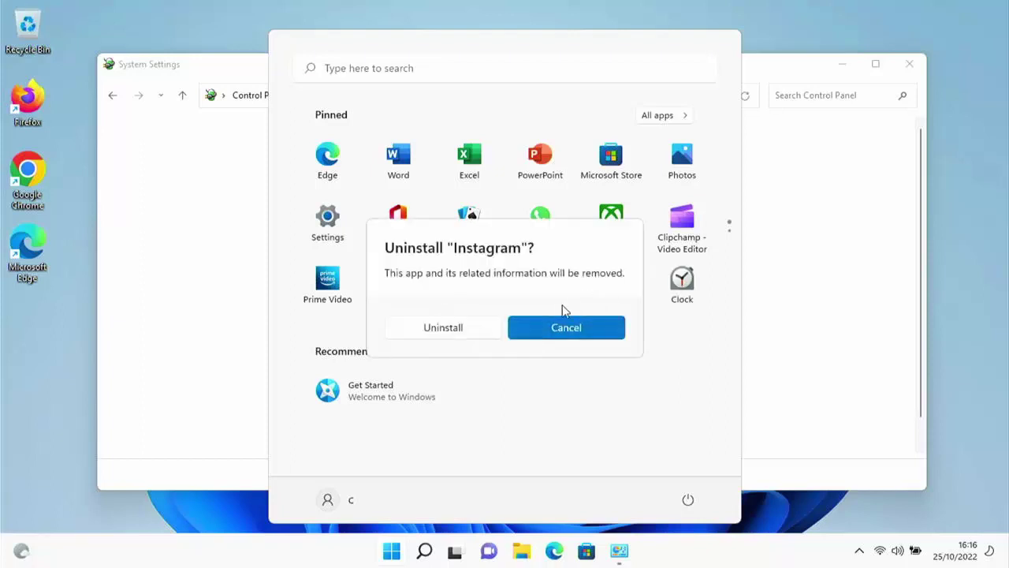
pyautogui.click(481, 329)
pyautogui.rightClick(395, 276)
pyautogui.click(425, 332)
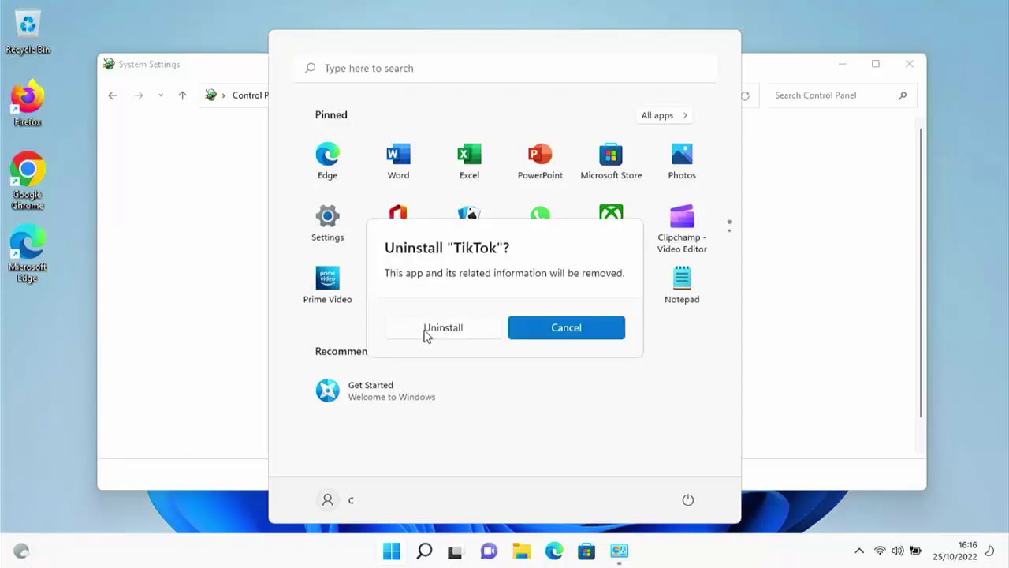
pyautogui.click(480, 331)
pyautogui.rightClick(349, 292)
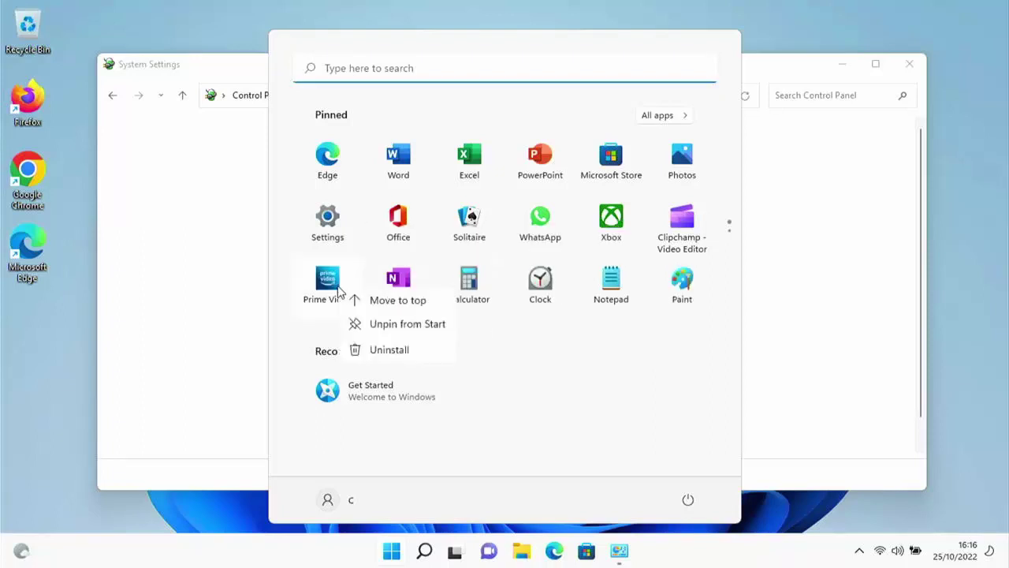
pyautogui.click(403, 352)
pyautogui.click(449, 335)
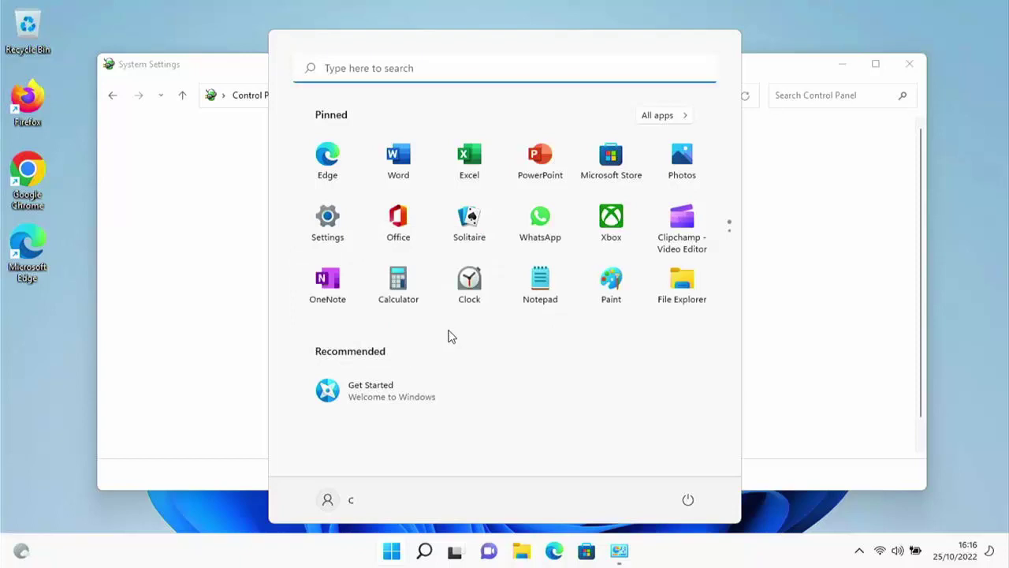